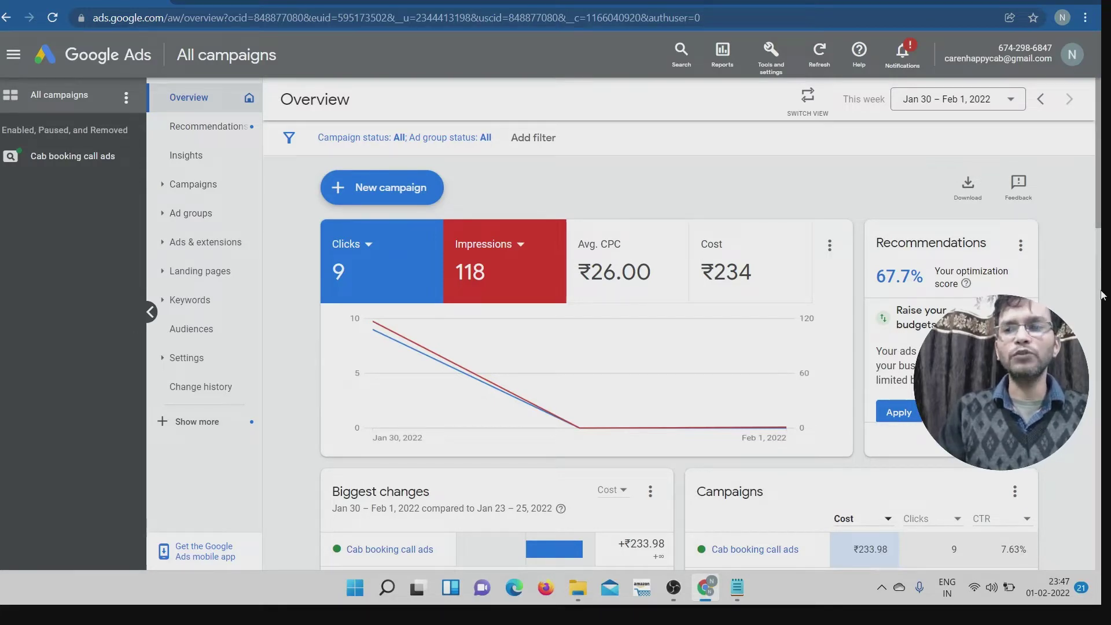
Open the Keyword Planner and start discovering new keywords.
{"action": "left_click", "coordinate": [1102, 295]}
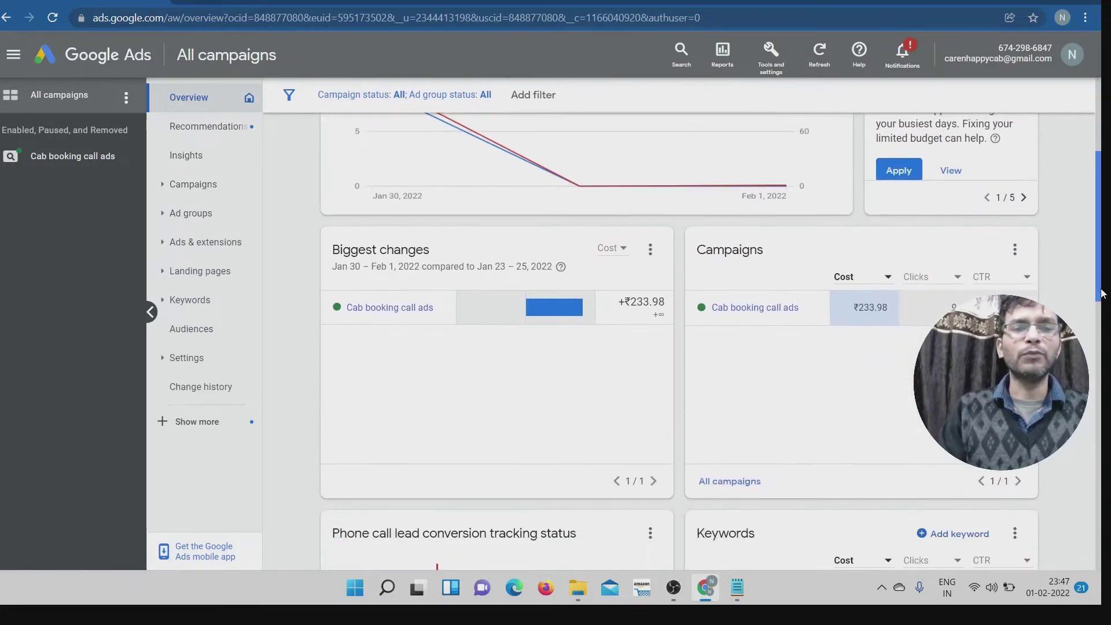
{"action": "left_click_drag", "start_coordinate": [1102, 295], "coordinate": [1097, 224]}
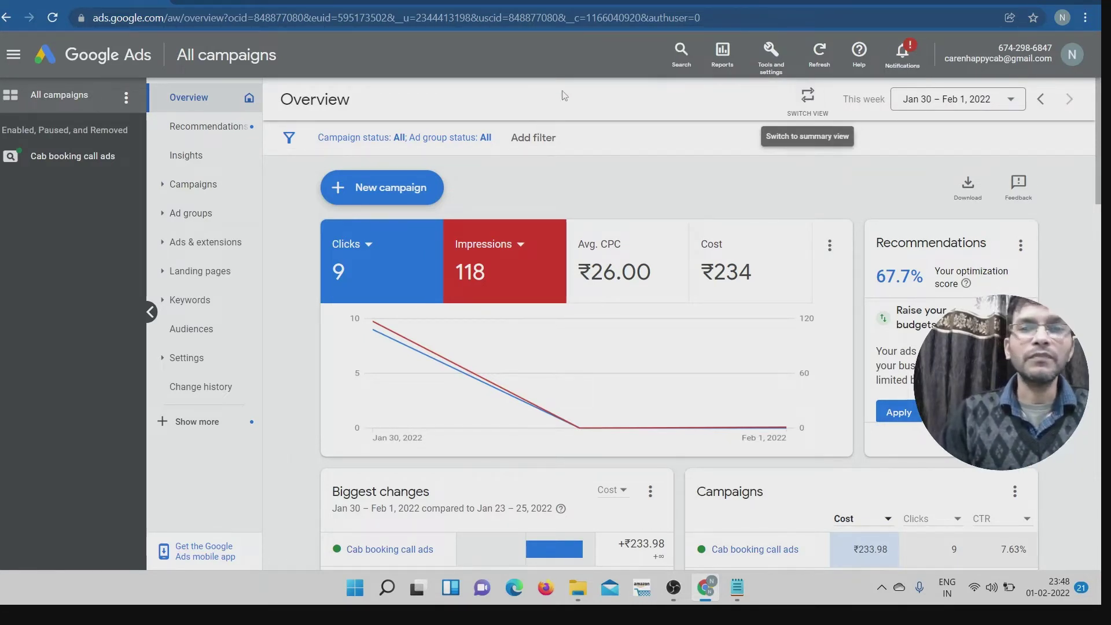
{"action": "left_click", "coordinate": [778, 72]}
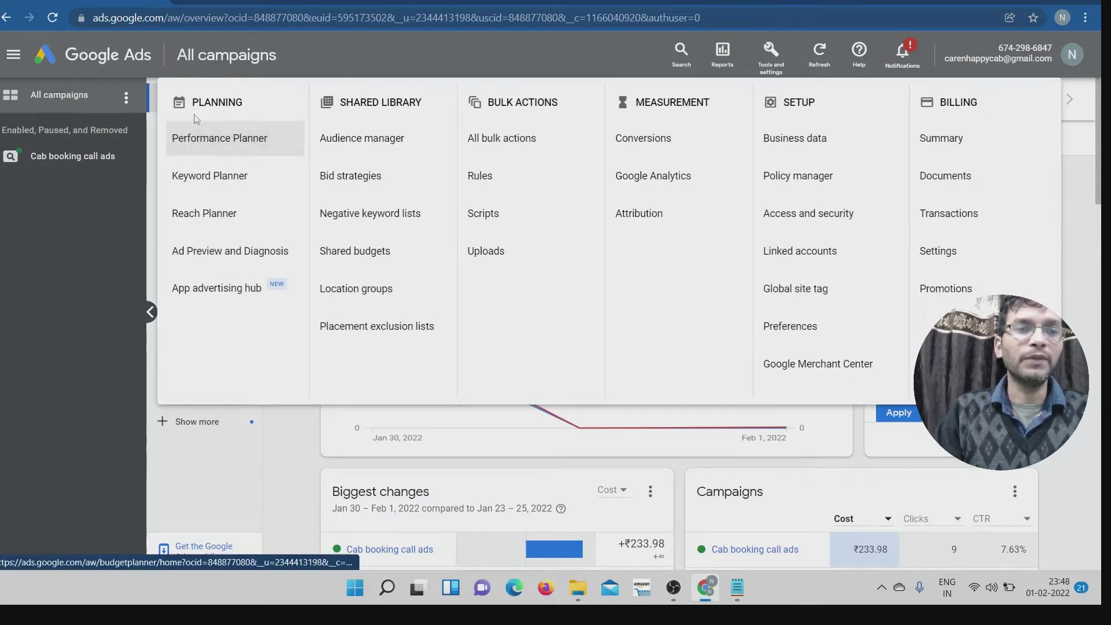
{"action": "left_click", "coordinate": [215, 180]}
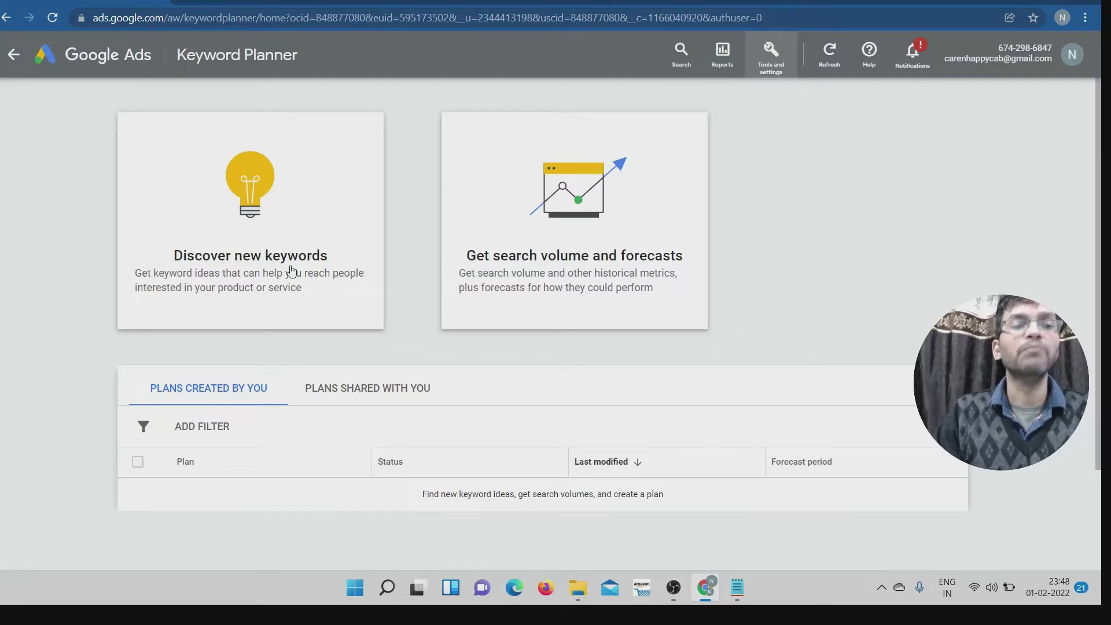
{"action": "left_click", "coordinate": [223, 260]}
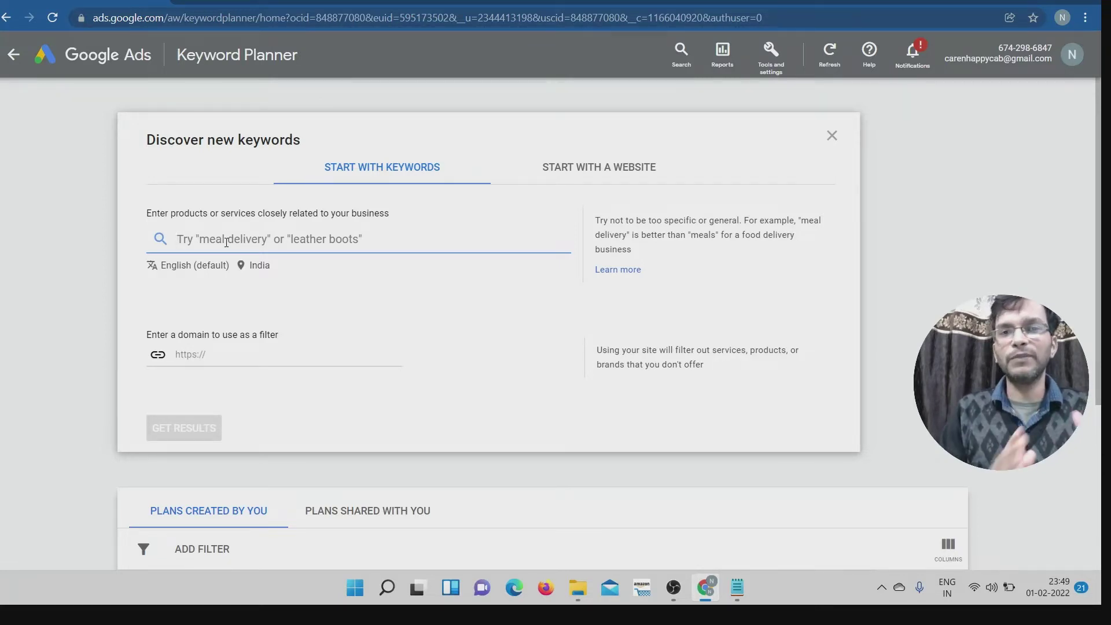
Enter "Cab booking in patna" as the product or service to find keywords for.
{"action": "type", "text": "CAB"}
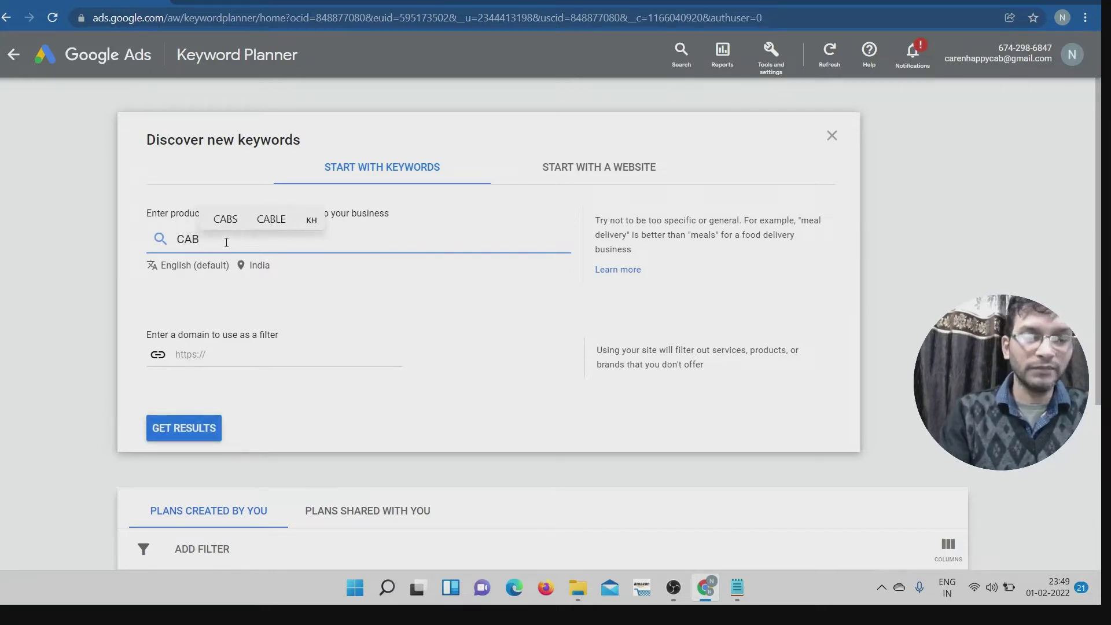
{"action": "key", "text": "BackSpace"}
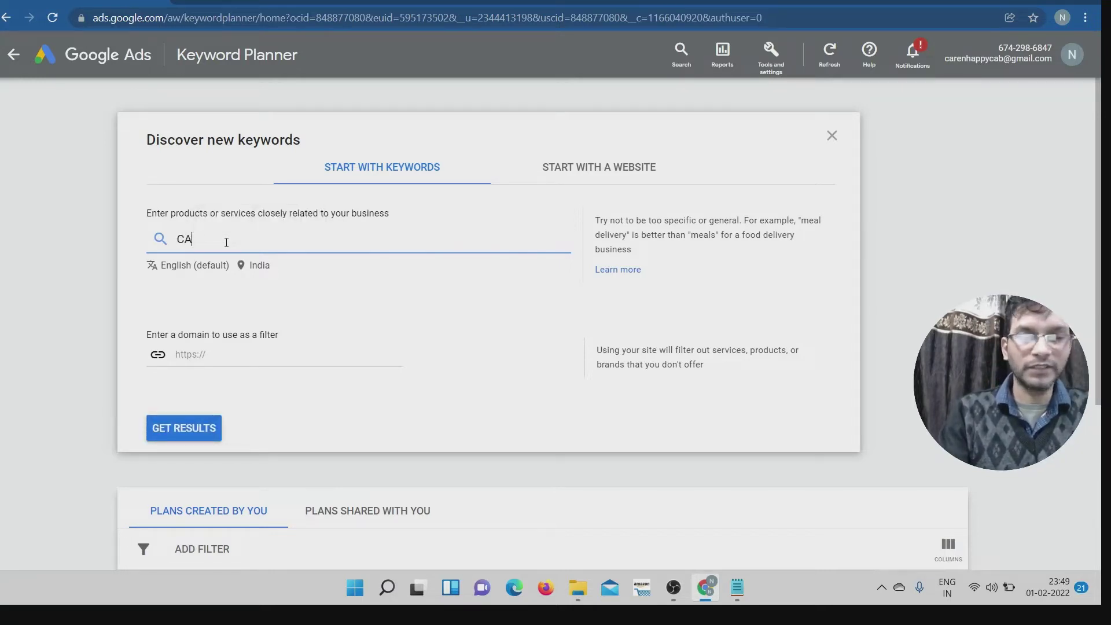
{"action": "key", "text": "Caps_Lock"}
{"action": "type", "text": "ab "}
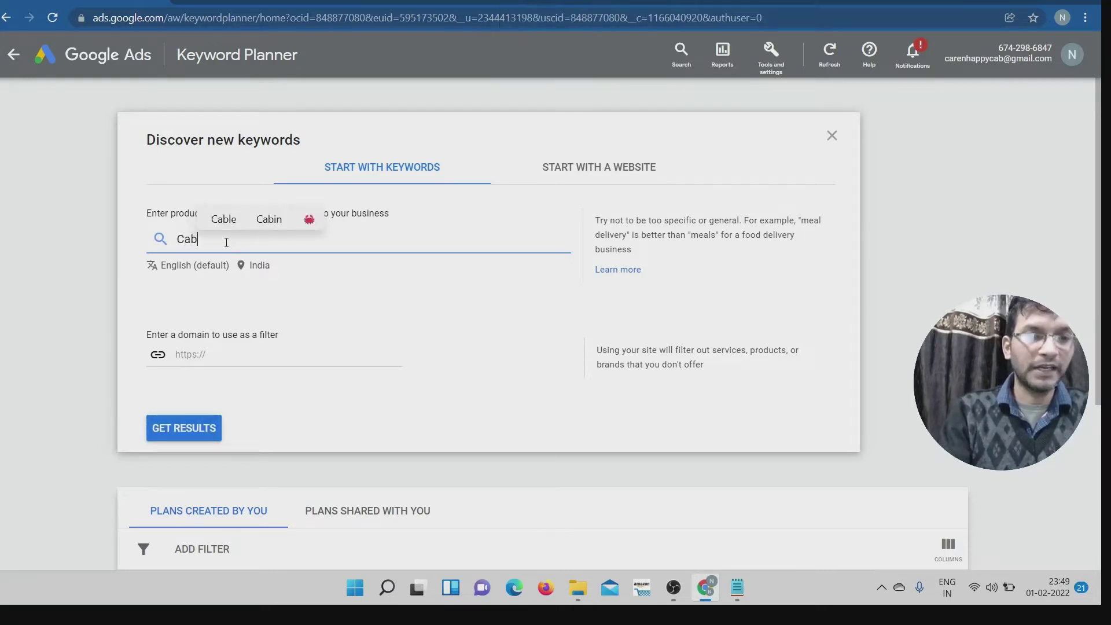
{"action": "type", "text": "book"}
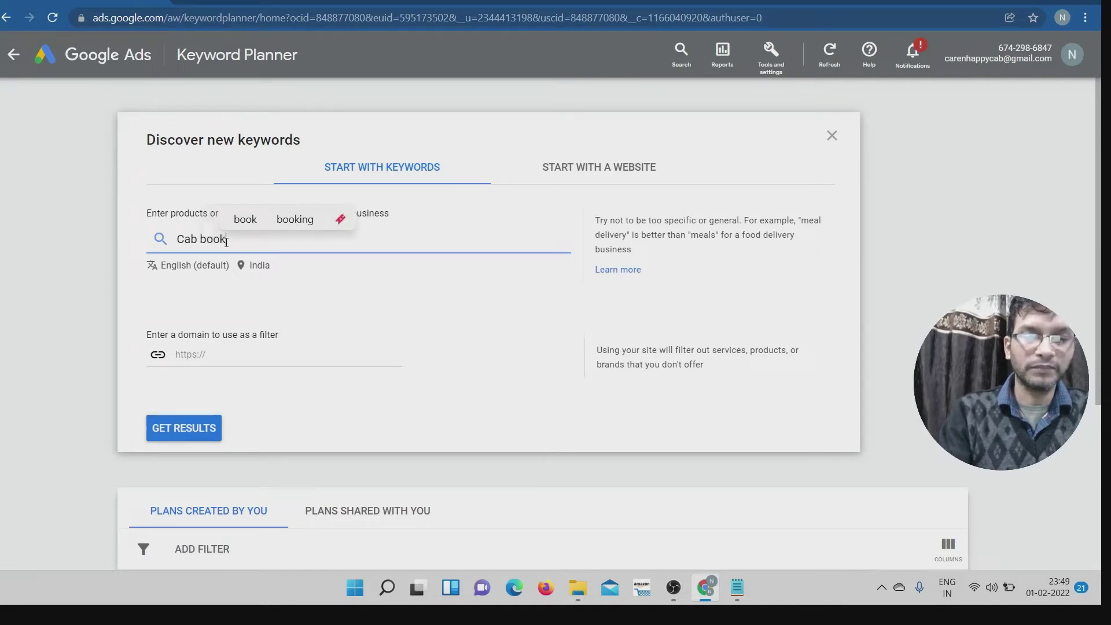
{"action": "type", "text": "ing "}
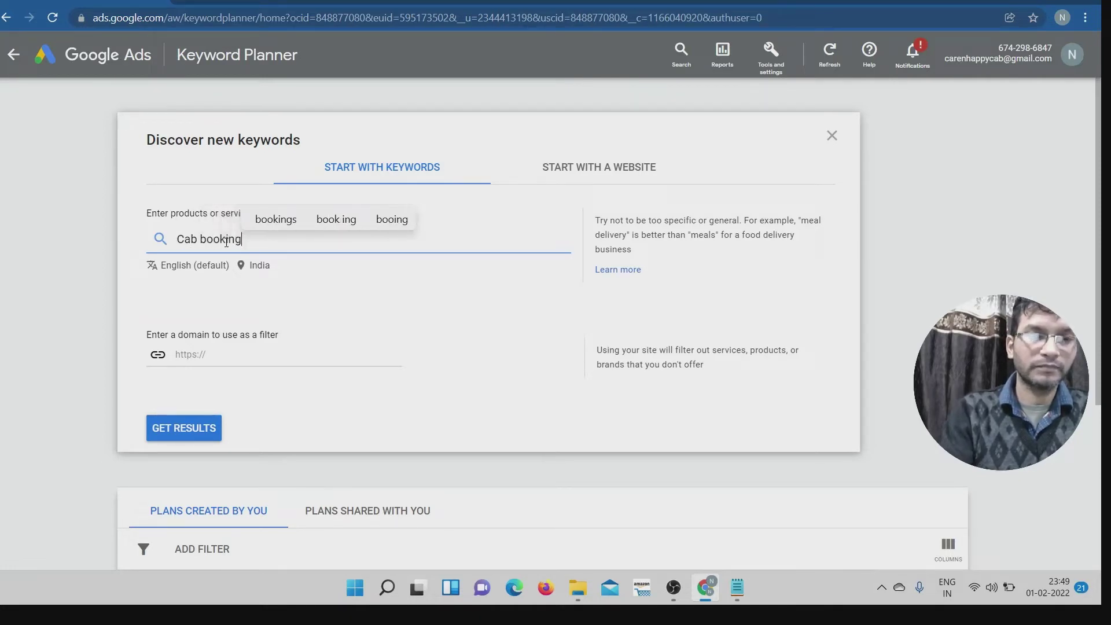
{"action": "type", "text": "in"}
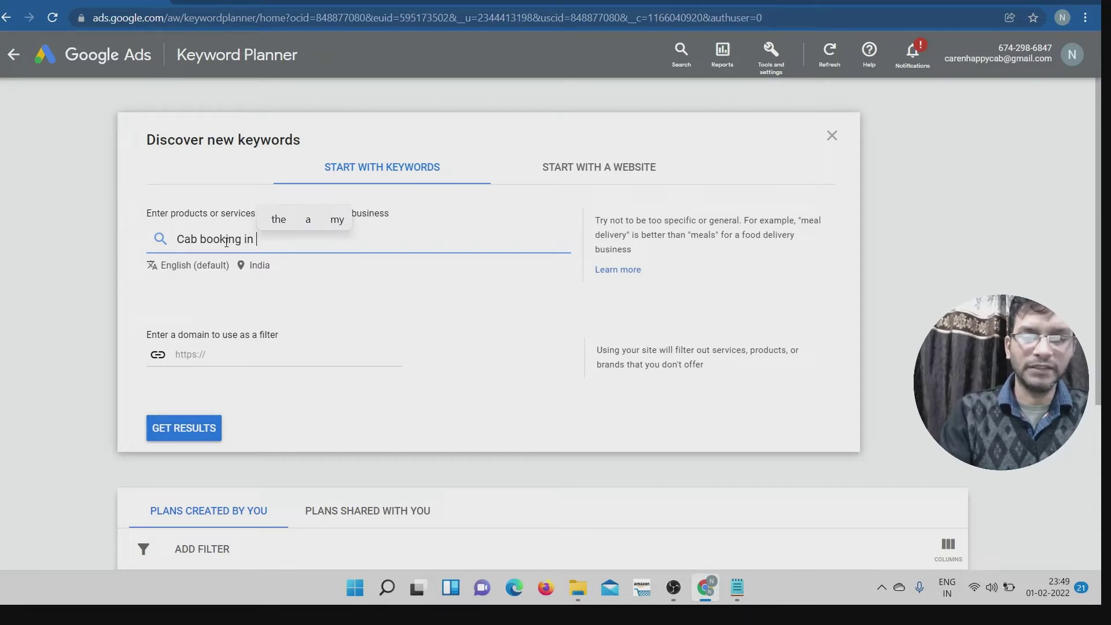
{"action": "key", "text": "BackSpace"}
{"action": "key", "text": "BackSpace"}
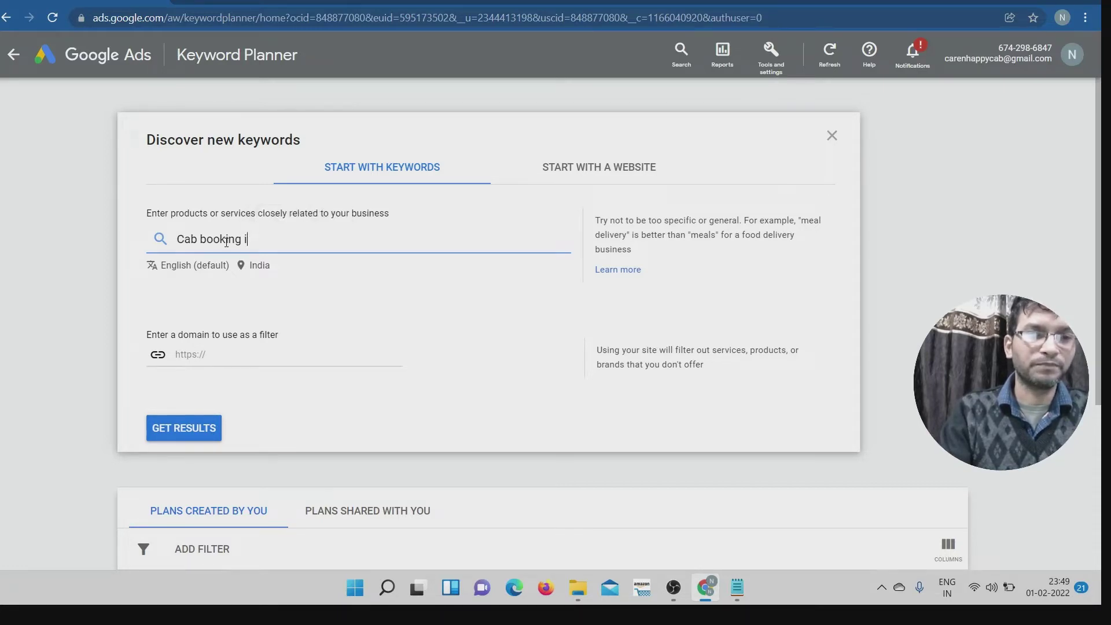
{"action": "type", "text": "n "}
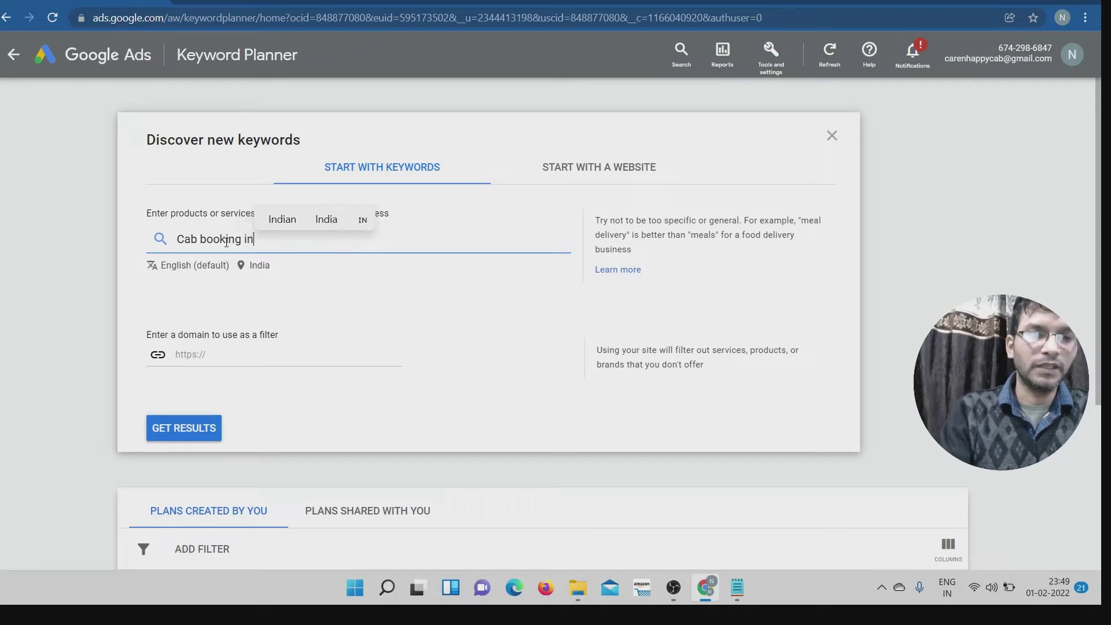
{"action": "type", "text": "patna"}
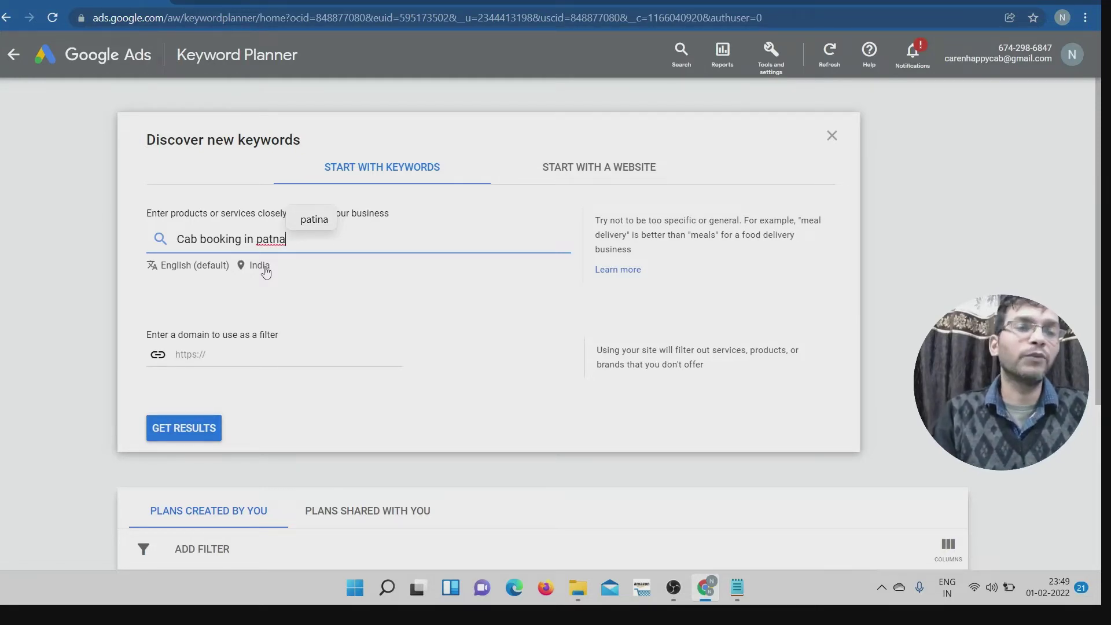
Replace India with the city of Patna, Bihar, India as the keyword search's target location and save it.
{"action": "left_click", "coordinate": [259, 266]}
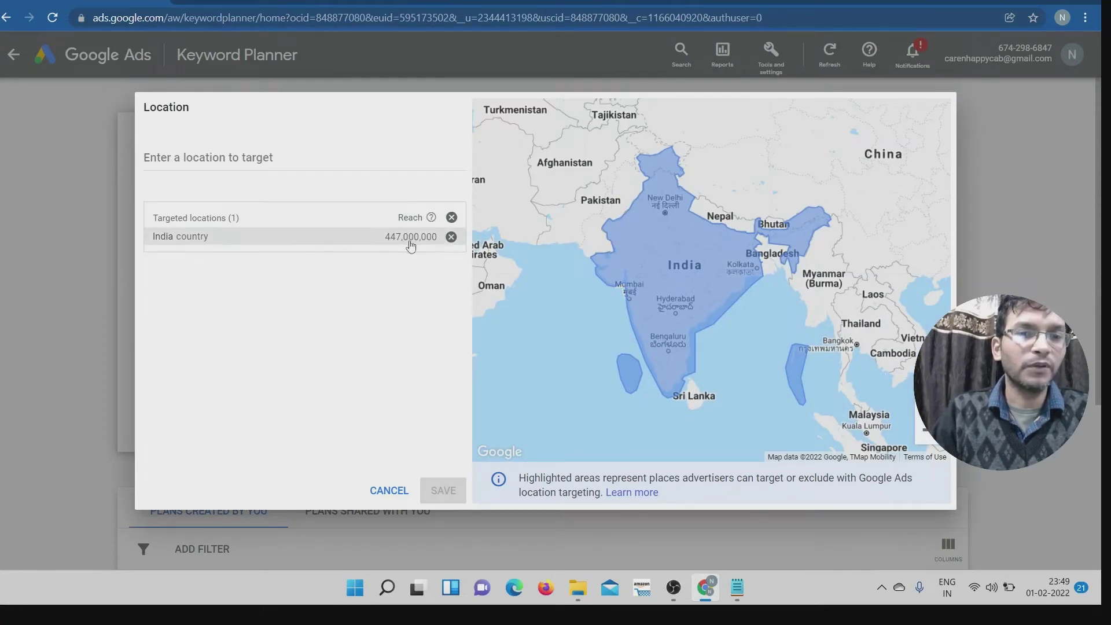
{"action": "left_click", "coordinate": [451, 237]}
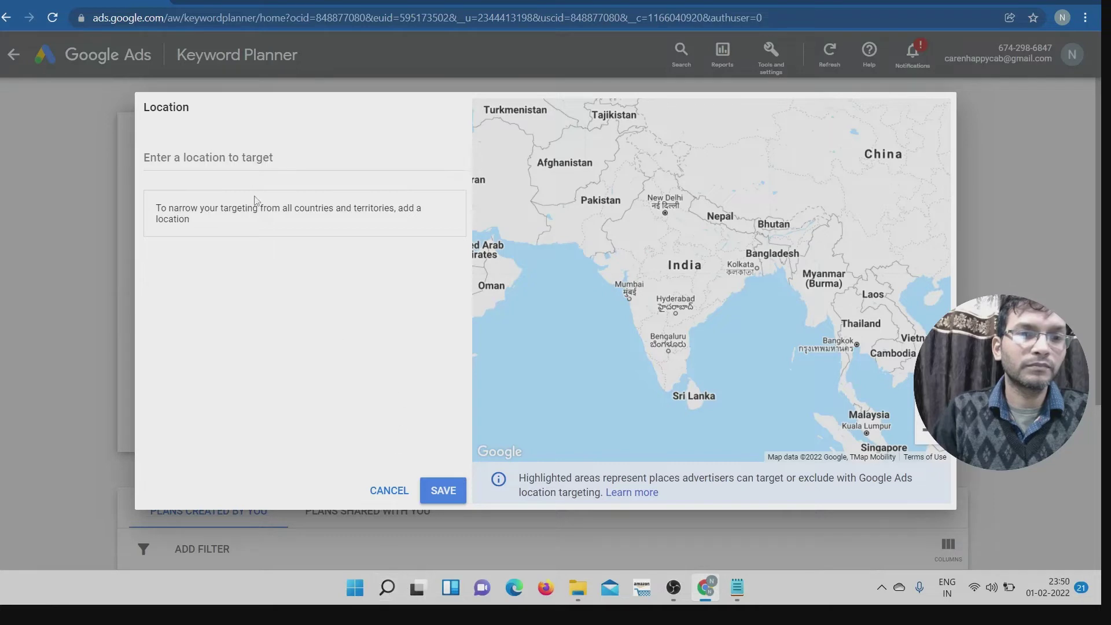
{"action": "left_click", "coordinate": [259, 155]}
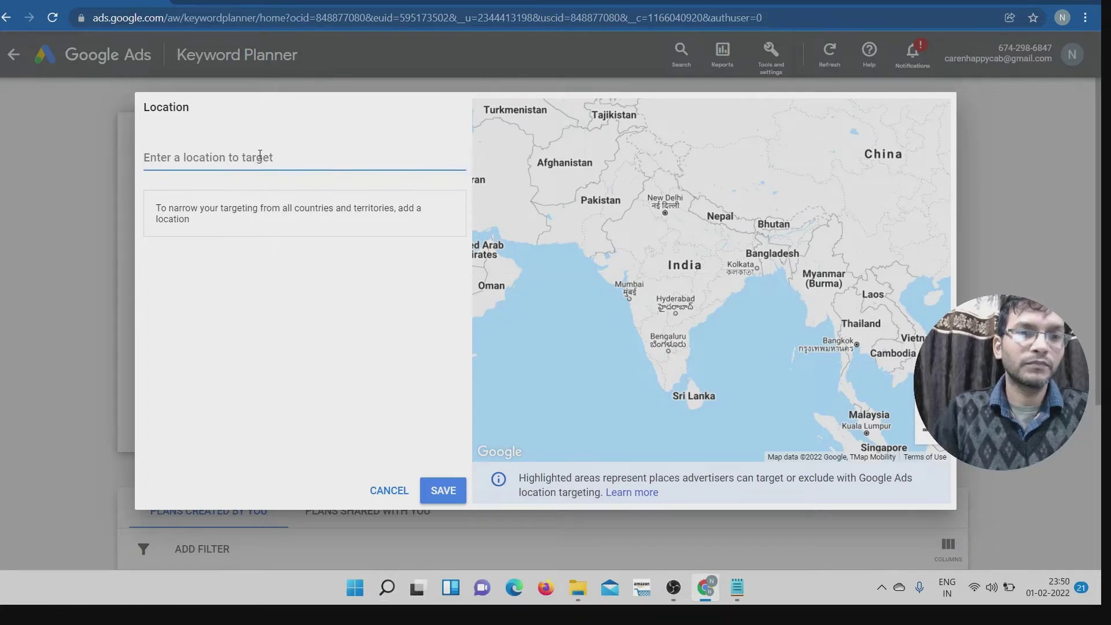
{"action": "type", "text": "patna"}
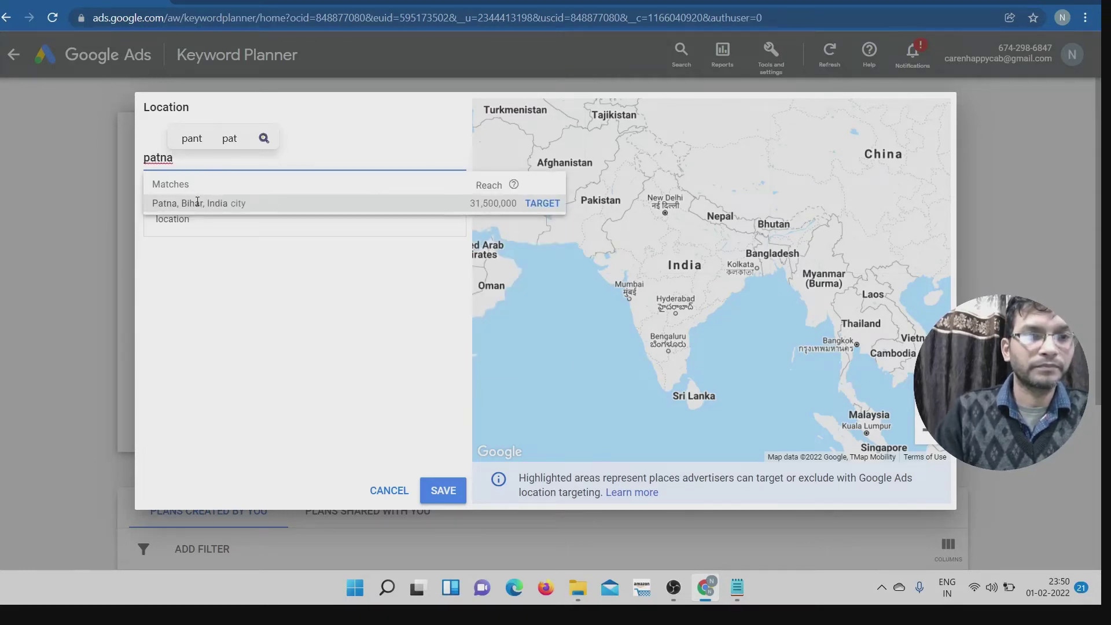
{"action": "left_click", "coordinate": [197, 203]}
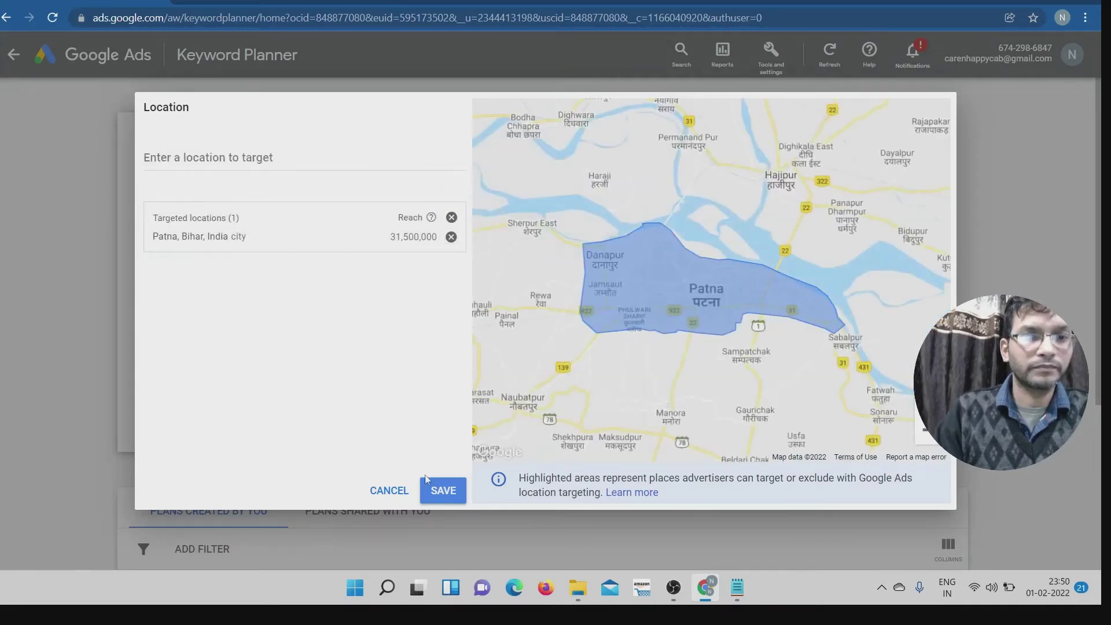
{"action": "left_click", "coordinate": [433, 496]}
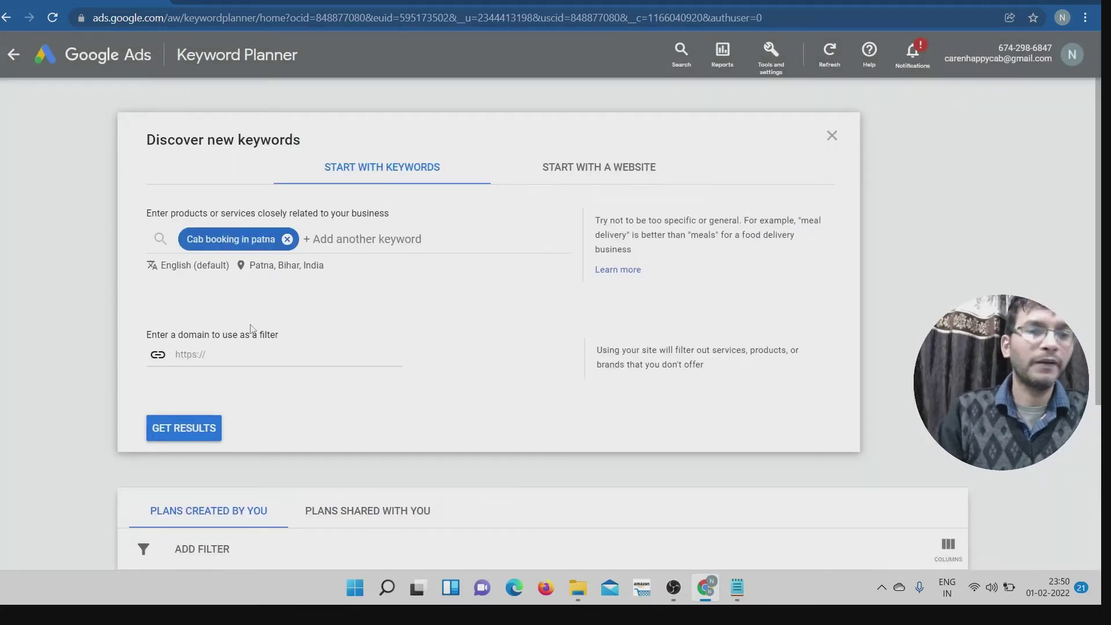
Open the carenhappycab.in website in another browser tab to obtain the domain for the filter.
{"action": "left_click", "coordinate": [215, 359]}
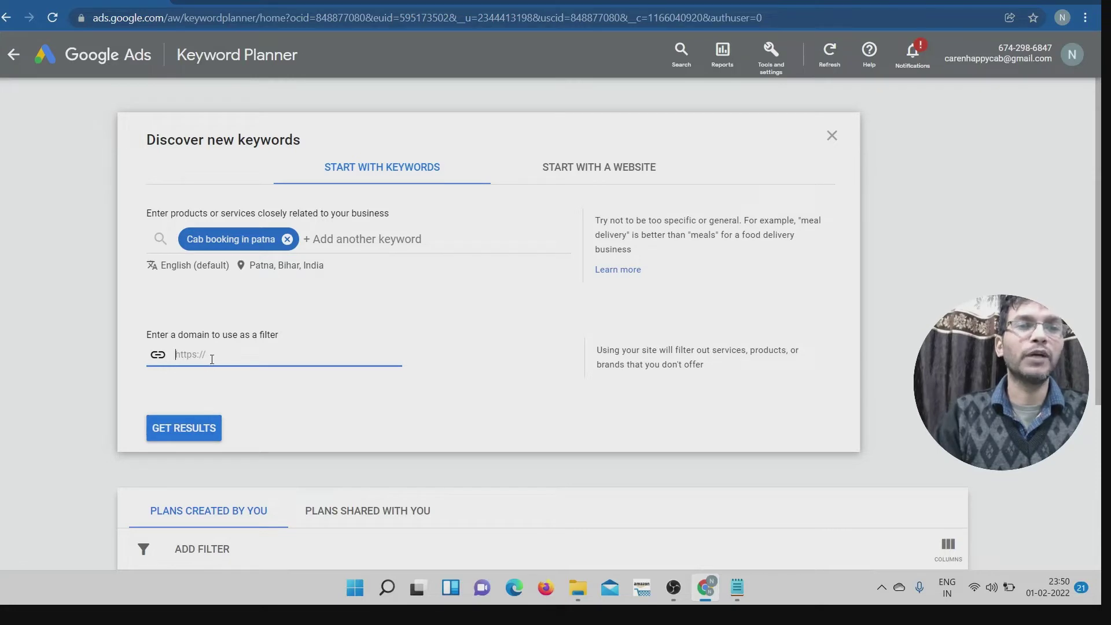
{"action": "left_click", "coordinate": [368, 1]}
{"action": "left_click", "coordinate": [247, 22]}
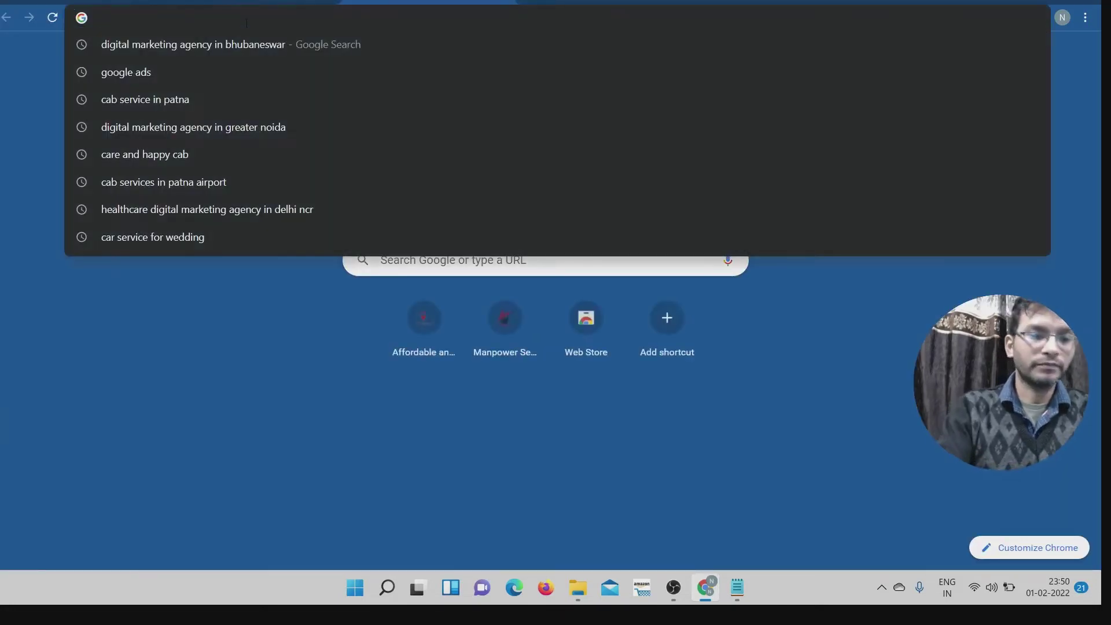
{"action": "type", "text": "car"}
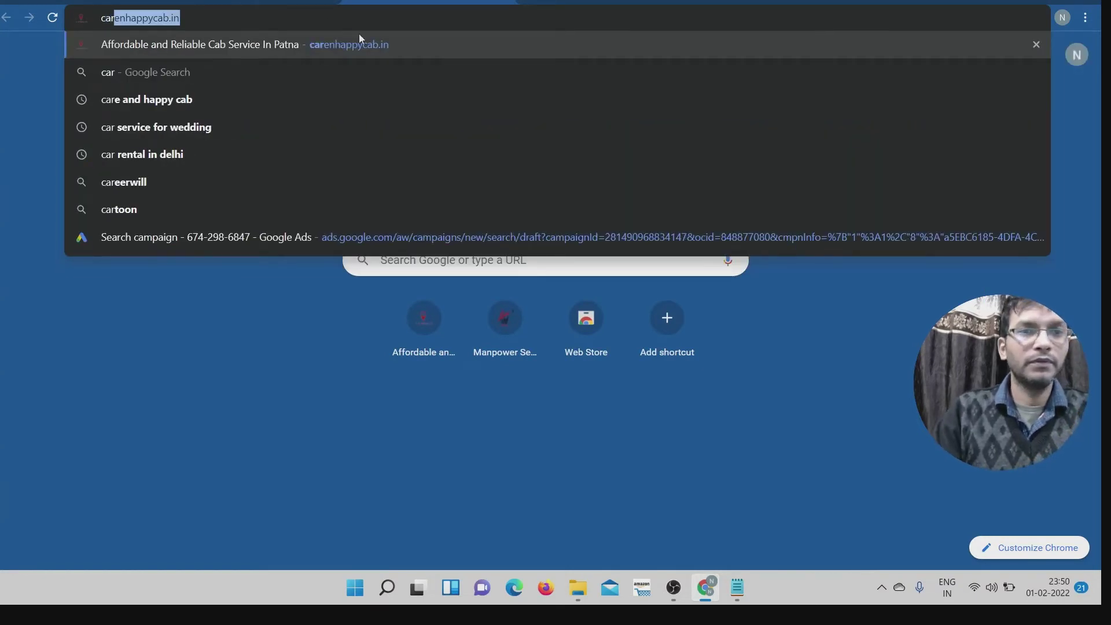
{"action": "left_click", "coordinate": [356, 43]}
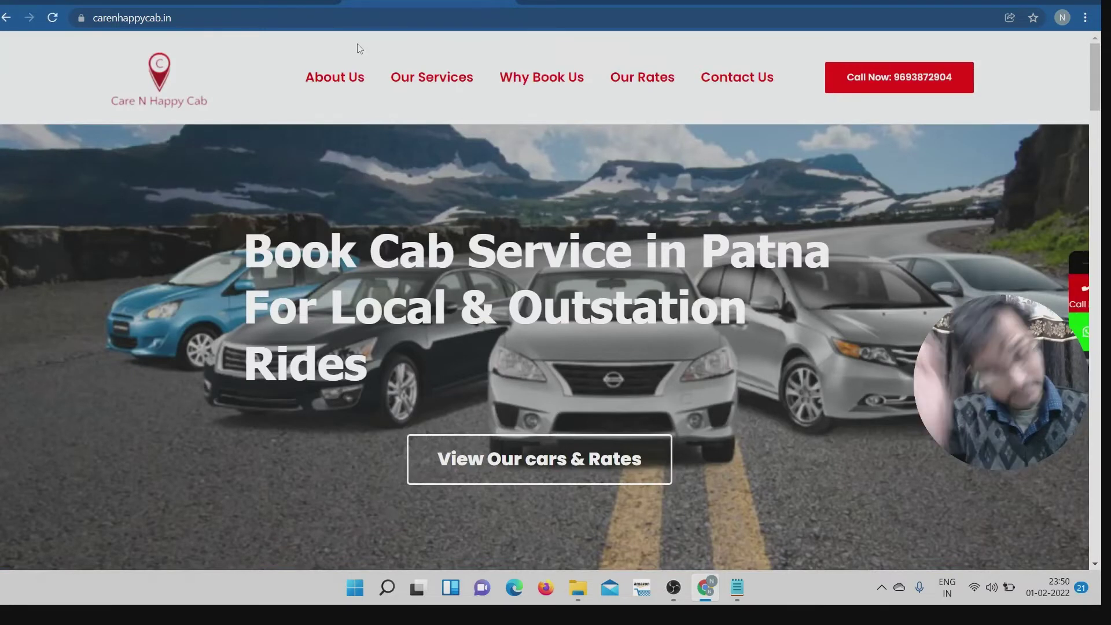
{"action": "left_click", "coordinate": [221, 17]}
{"action": "left_click", "coordinate": [220, 16]}
{"action": "left_click_drag", "start_coordinate": [224, 16], "coordinate": [95, 24]}
{"action": "right_click", "coordinate": [111, 24]}
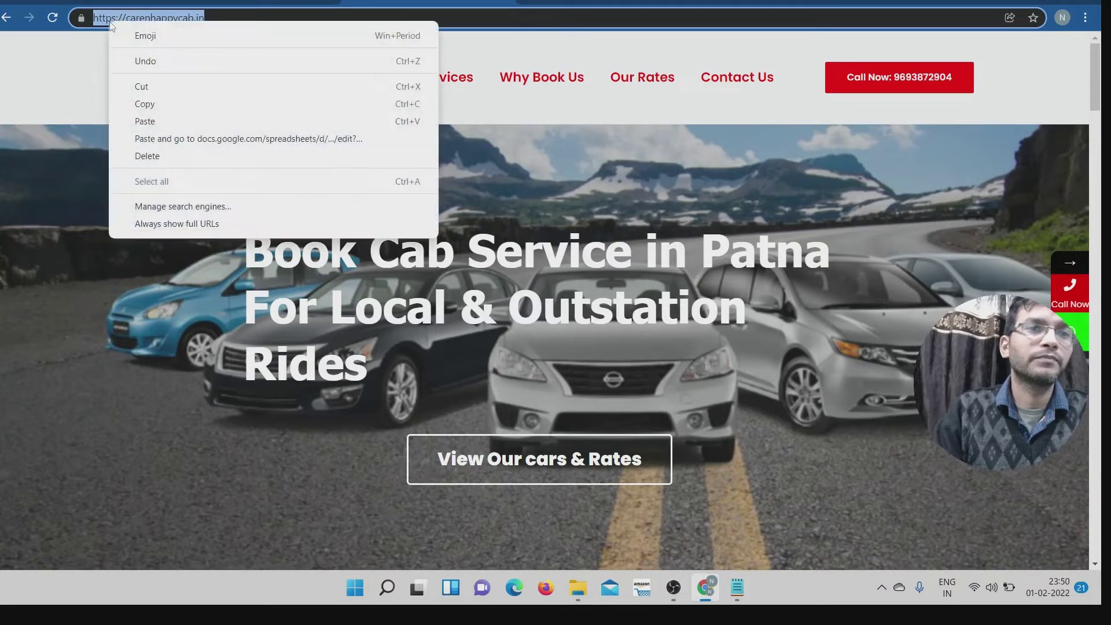
{"action": "left_click", "coordinate": [151, 106]}
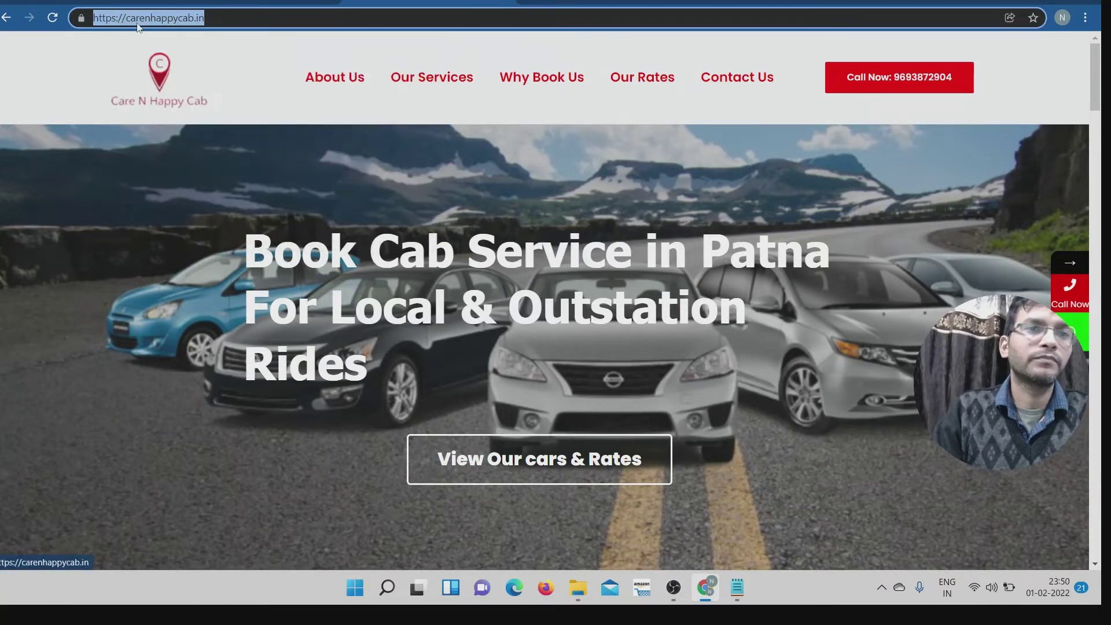
{"action": "left_click", "coordinate": [114, 4]}
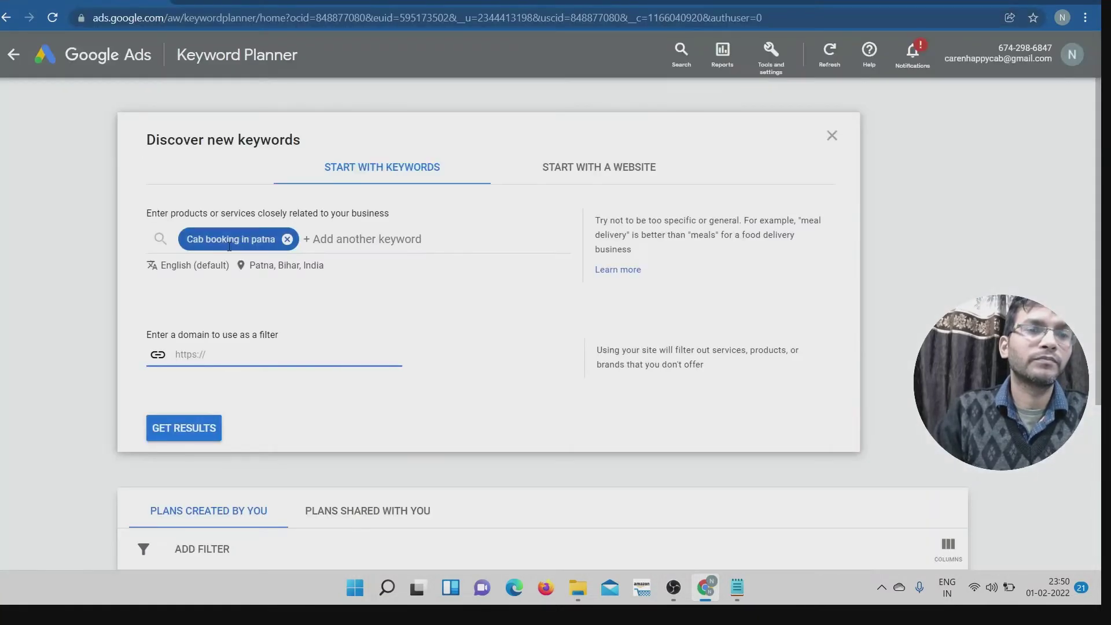
{"action": "right_click", "coordinate": [191, 354]}
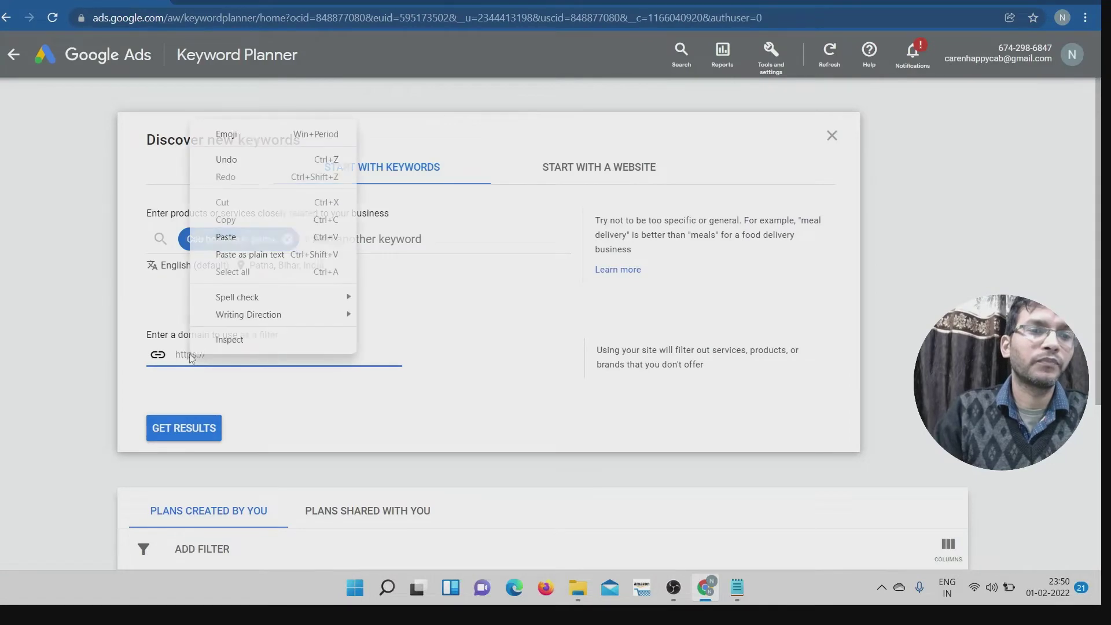
{"action": "left_click", "coordinate": [226, 237]}
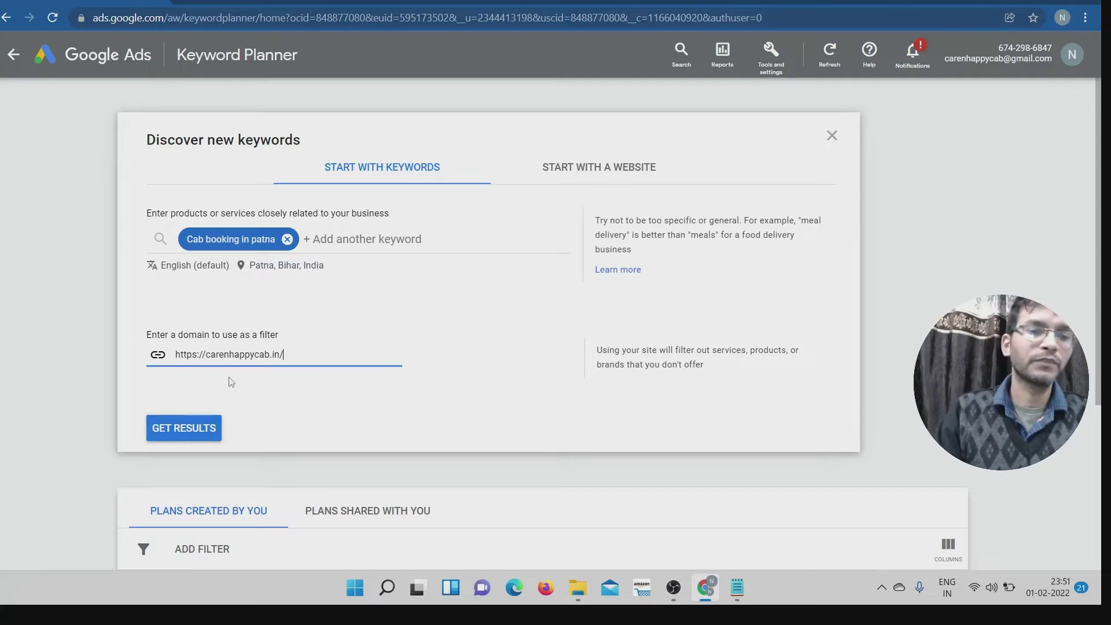
{"action": "left_click", "coordinate": [191, 427]}
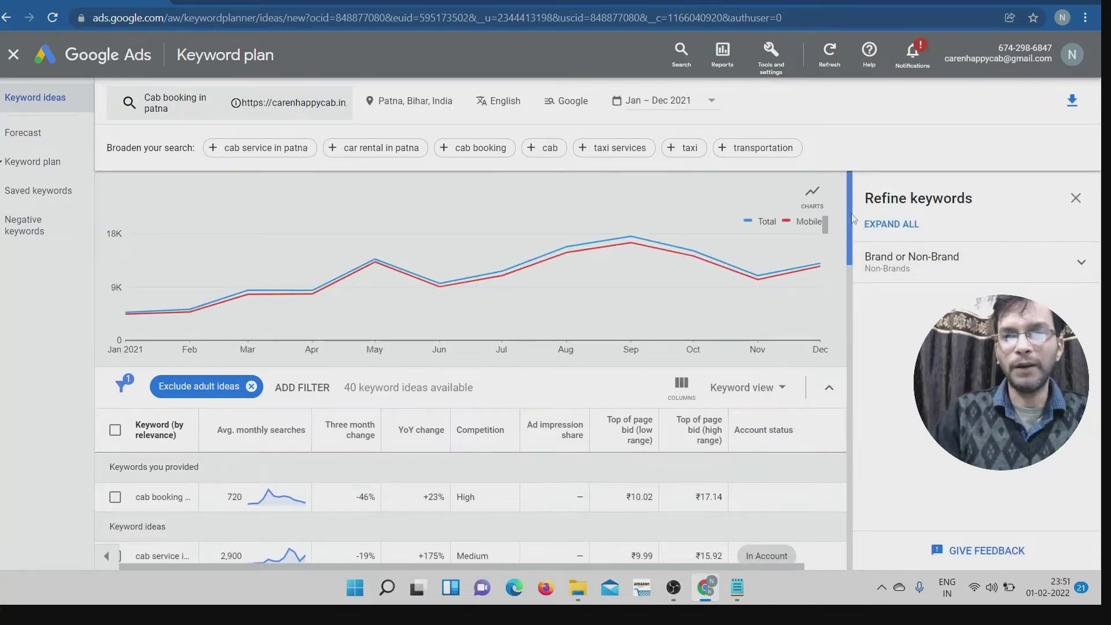
Examine the average monthly searches, competition and top-of-page bid ranges in the keyword ideas table.
{"action": "left_click_drag", "start_coordinate": [852, 230], "coordinate": [857, 258]}
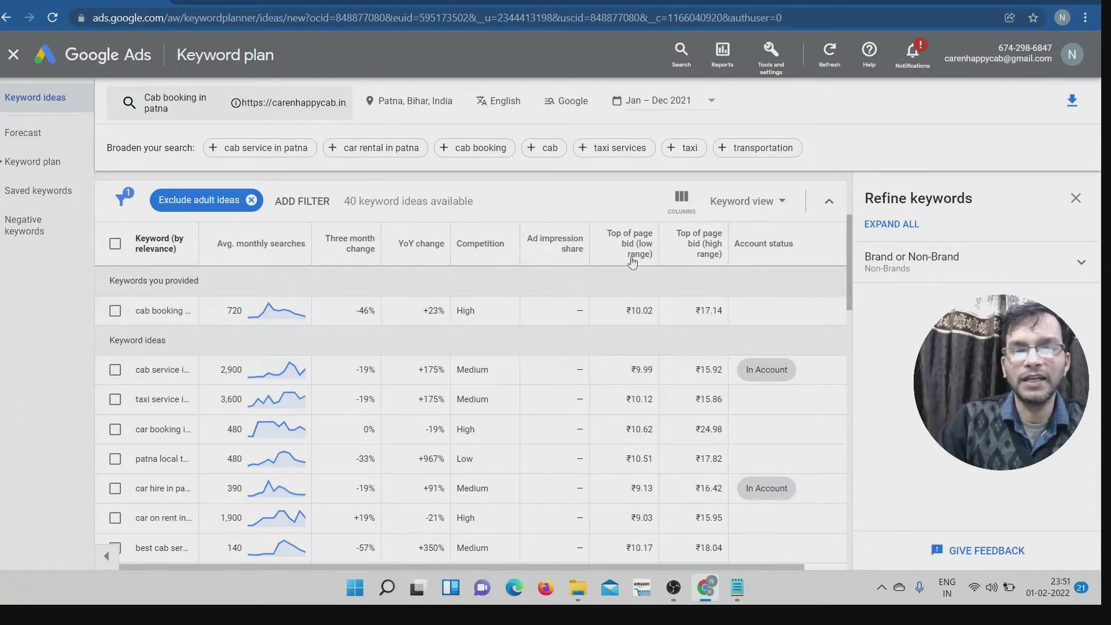
{"action": "mouse_move", "coordinate": [639, 256]}
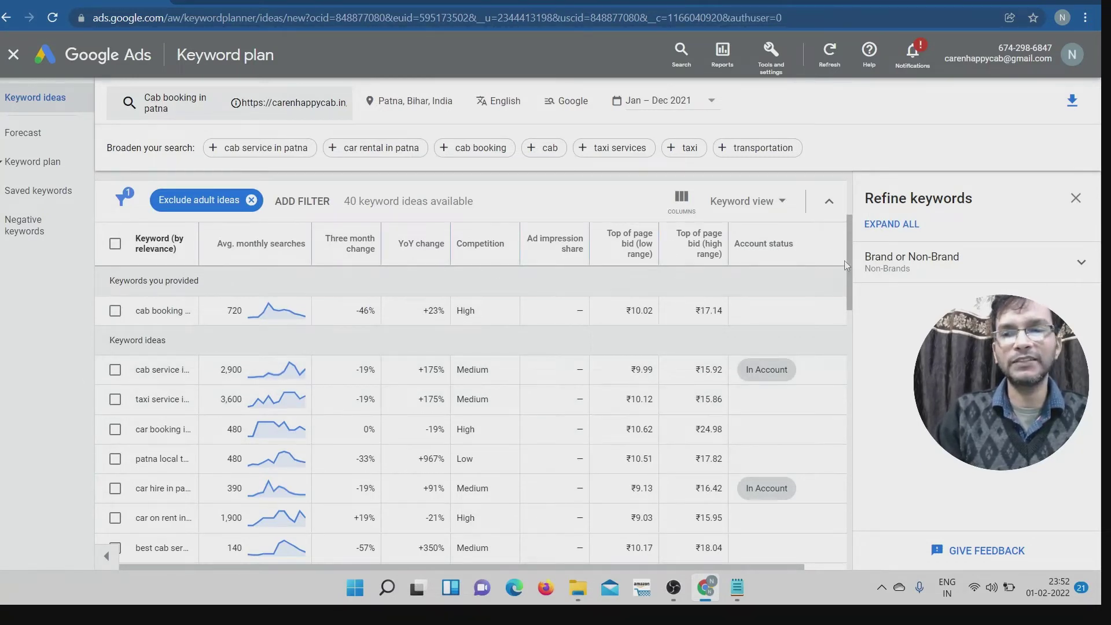
{"action": "mouse_move", "coordinate": [849, 279]}
{"action": "left_mouse_down"}
{"action": "mouse_move", "coordinate": [868, 422]}
{"action": "mouse_move", "coordinate": [856, 262]}
{"action": "left_mouse_up"}
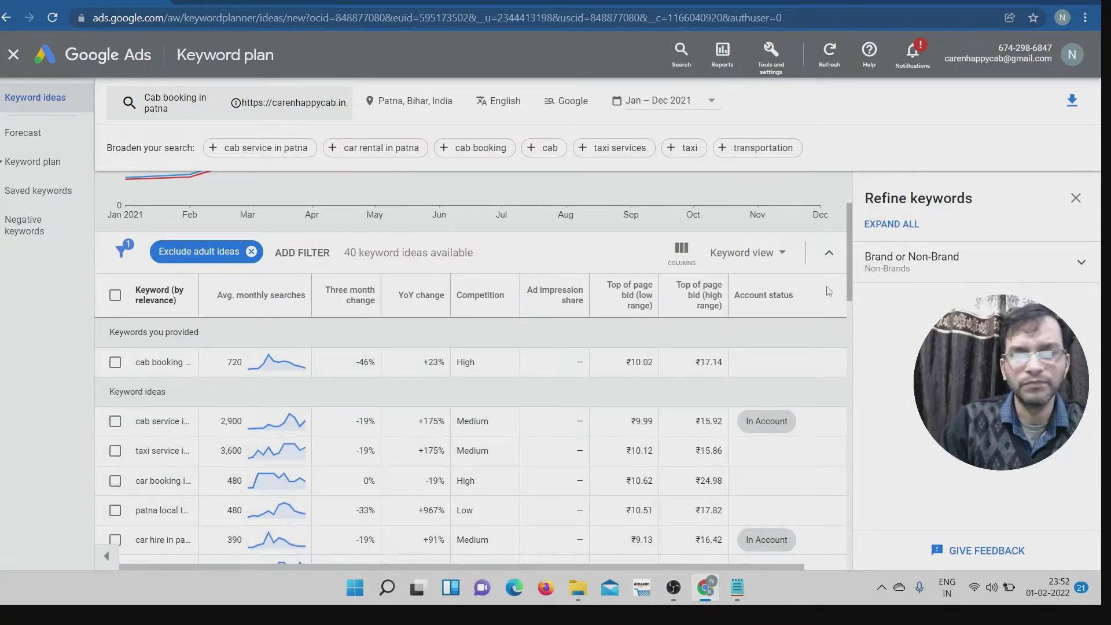
{"action": "scroll", "coordinate": [851, 283], "scroll_direction": "down", "scroll_amount": 1}
{"action": "scroll", "coordinate": [851, 284], "scroll_direction": "down", "scroll_amount": 2}
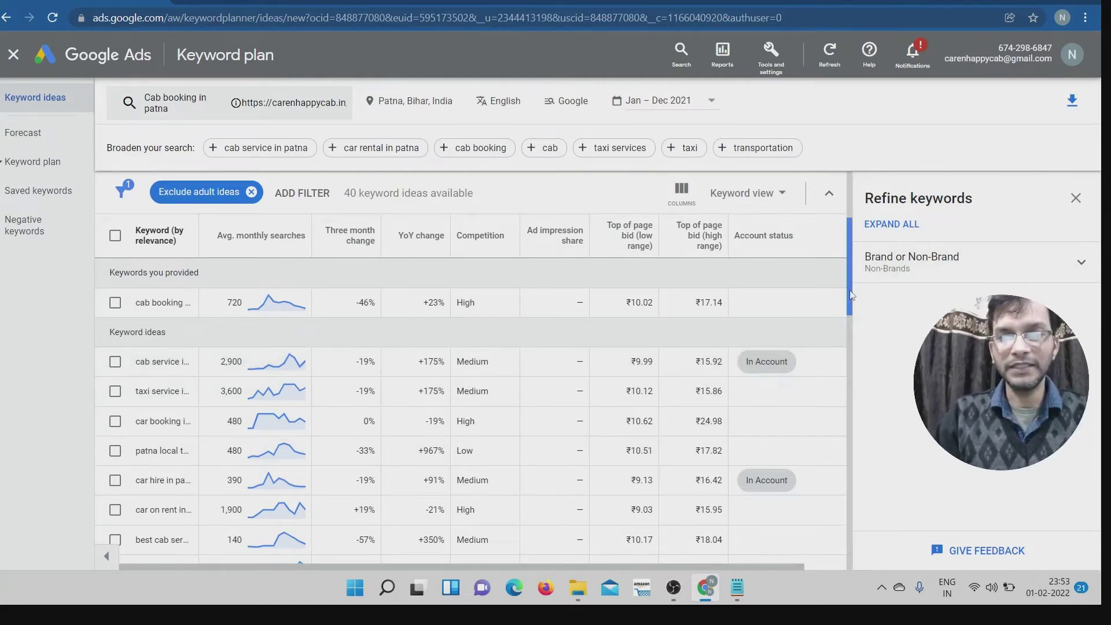
{"action": "left_click_drag", "start_coordinate": [846, 267], "coordinate": [855, 288]}
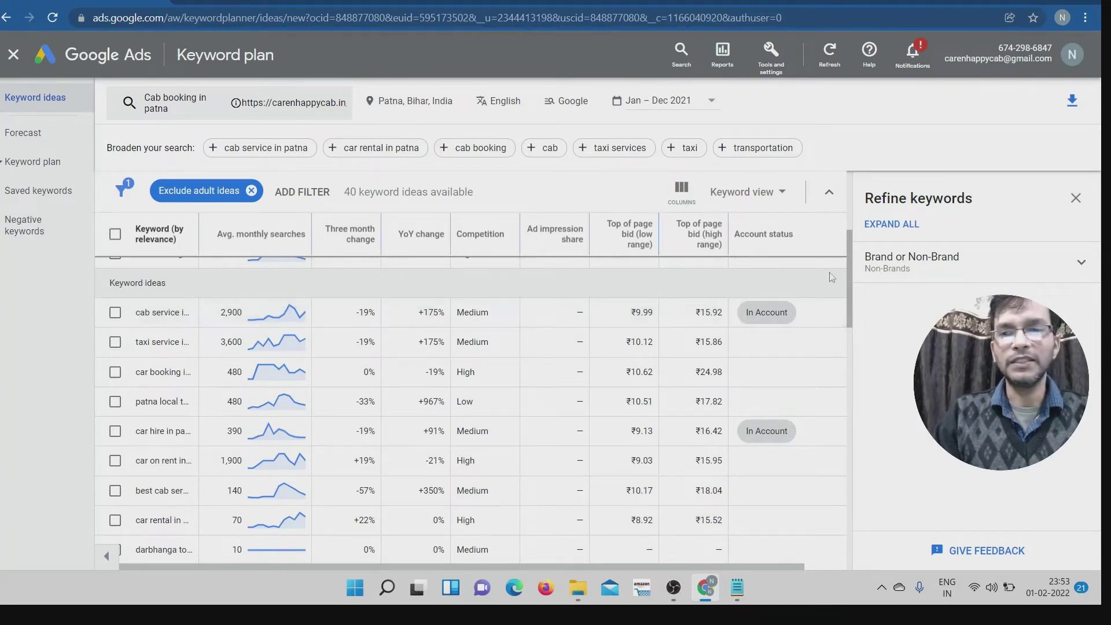
Select the keywords cab booking, cab service, taxi service, car booking and car on rent in patna in the keyword ideas table.
{"action": "left_click_drag", "start_coordinate": [850, 301], "coordinate": [861, 282]}
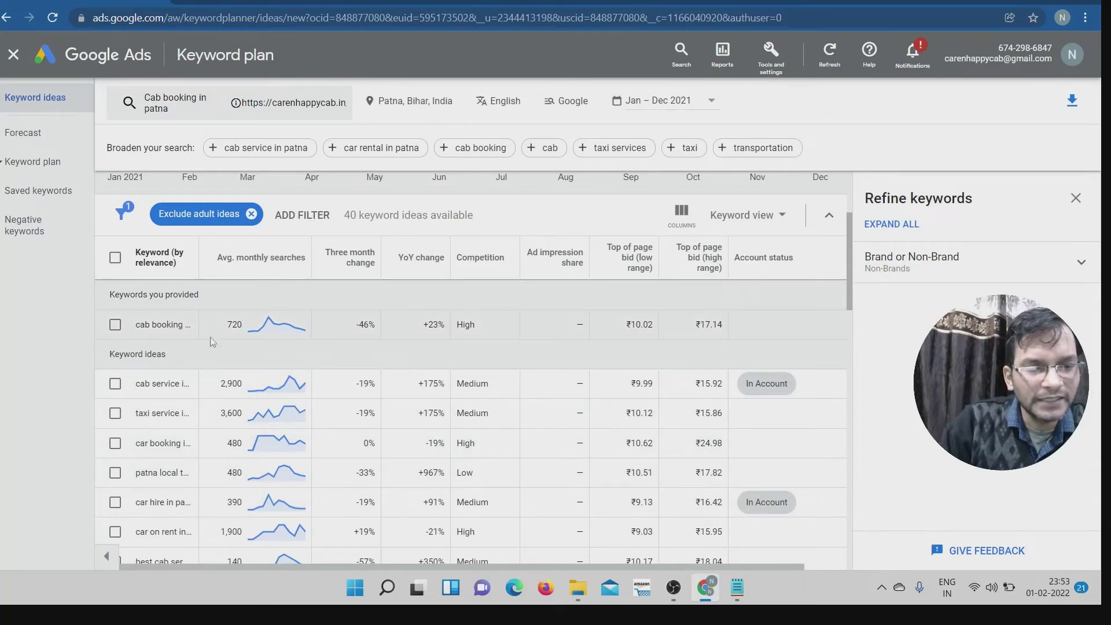
{"action": "left_click", "coordinate": [115, 324]}
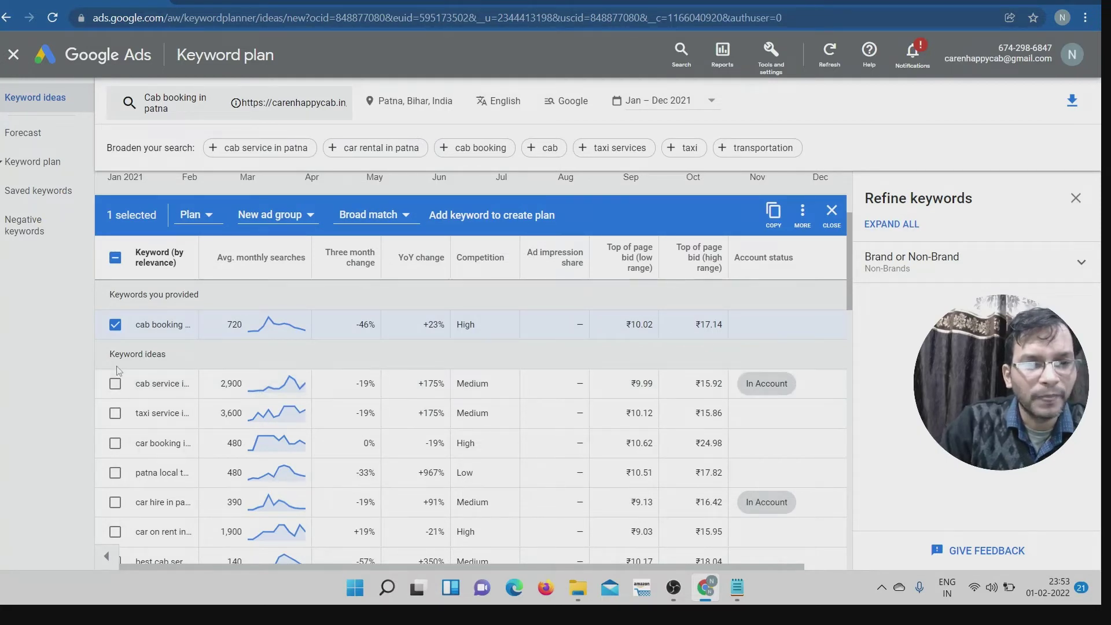
{"action": "left_click", "coordinate": [115, 385]}
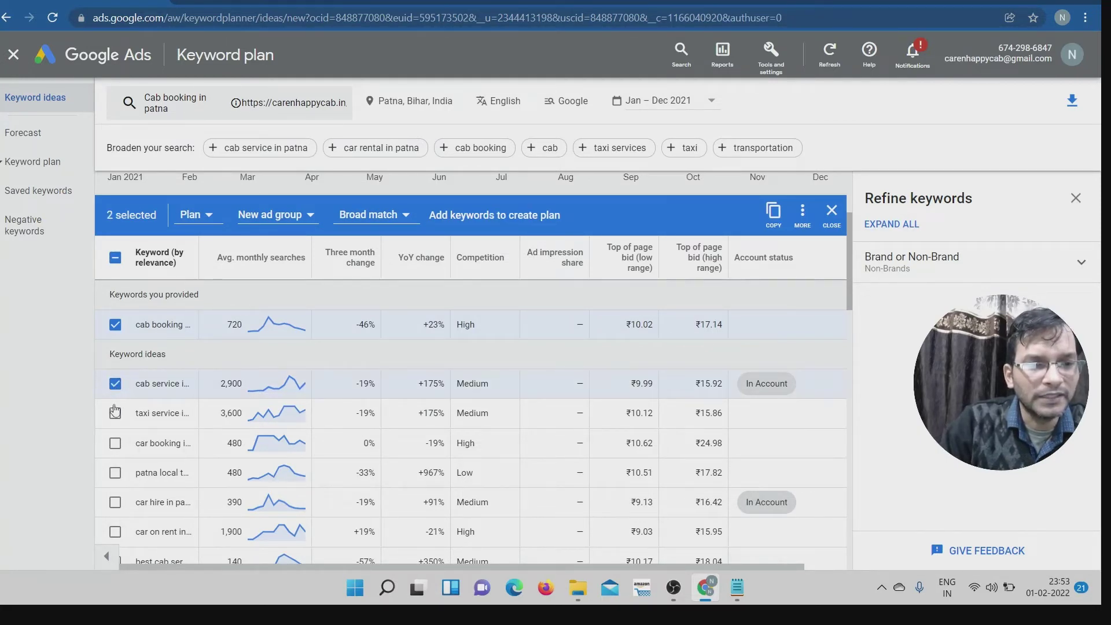
{"action": "left_click", "coordinate": [115, 414]}
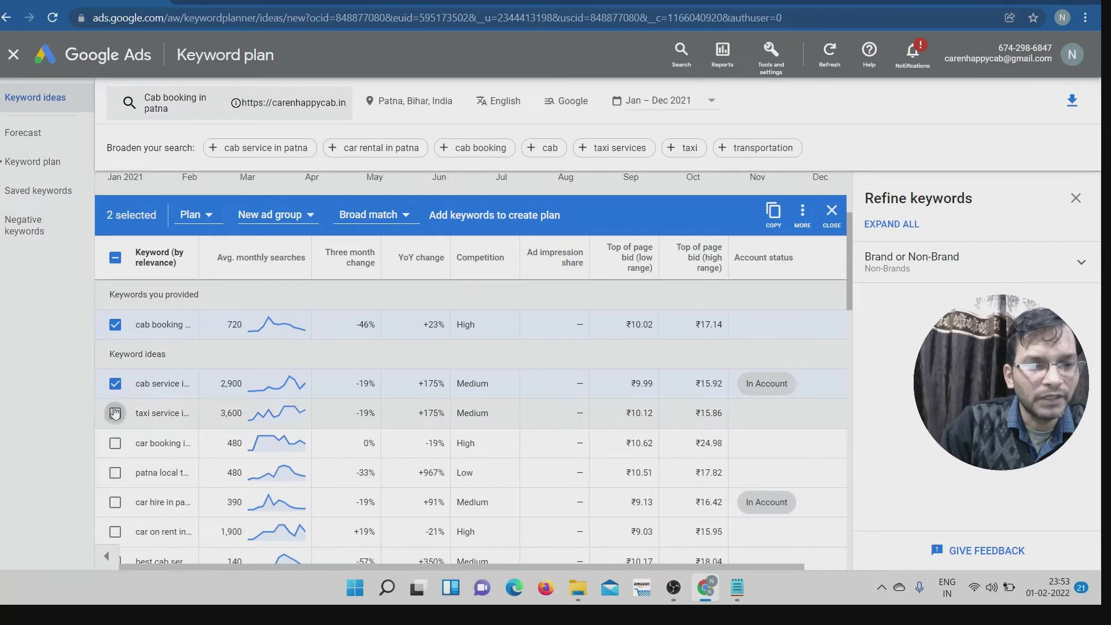
{"action": "left_click", "coordinate": [115, 443]}
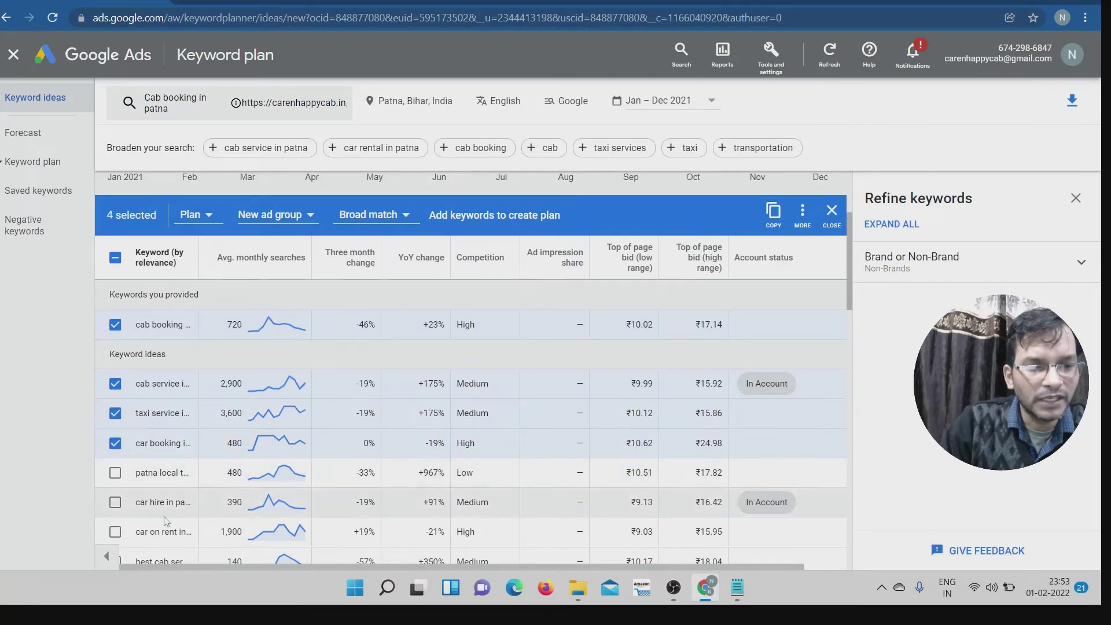
{"action": "left_click", "coordinate": [115, 535]}
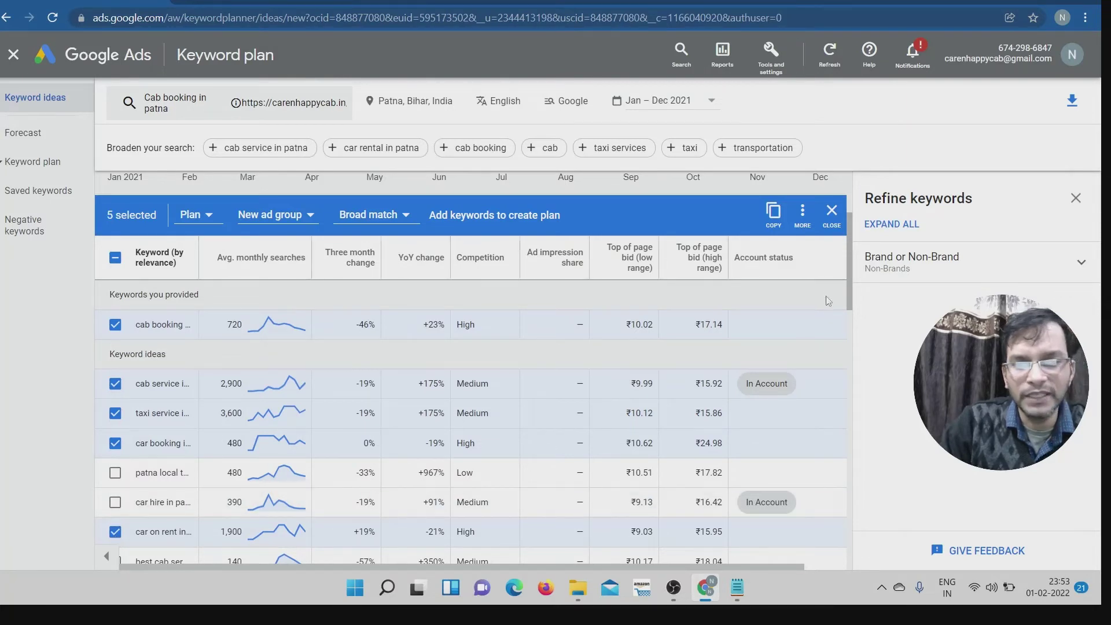
Add taxi service in patna for outstation, outstation taxi service in patna, outstation cabs in patna and taxi service in patna airport to the selection.
{"action": "scroll", "coordinate": [844, 276], "scroll_direction": "down", "scroll_amount": 3}
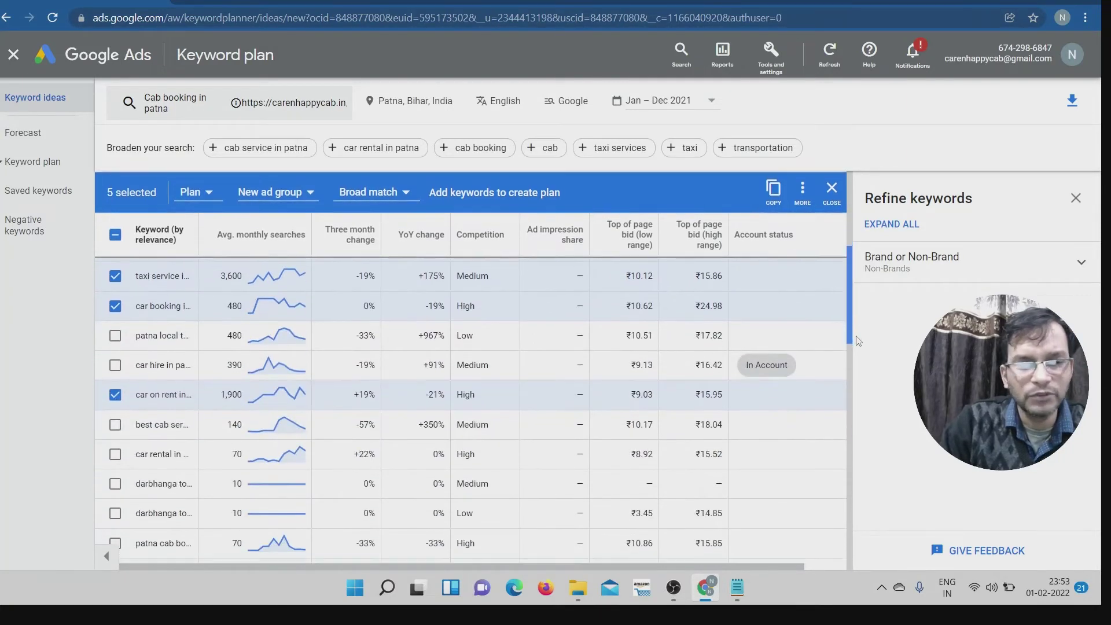
{"action": "left_click_drag", "start_coordinate": [859, 344], "coordinate": [868, 405]}
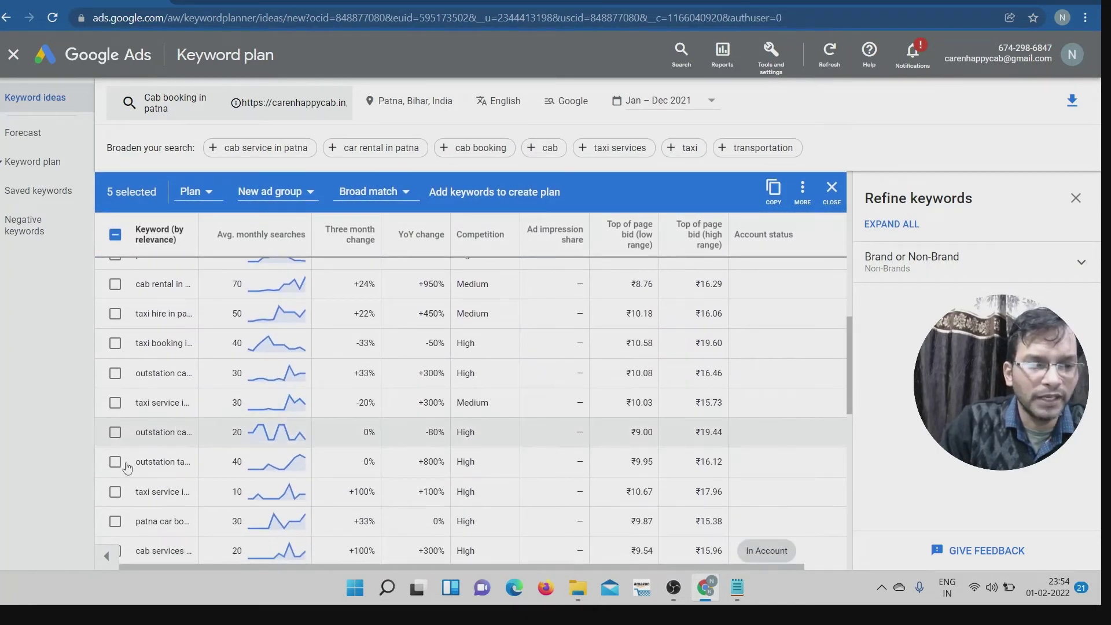
{"action": "left_click", "coordinate": [115, 491]}
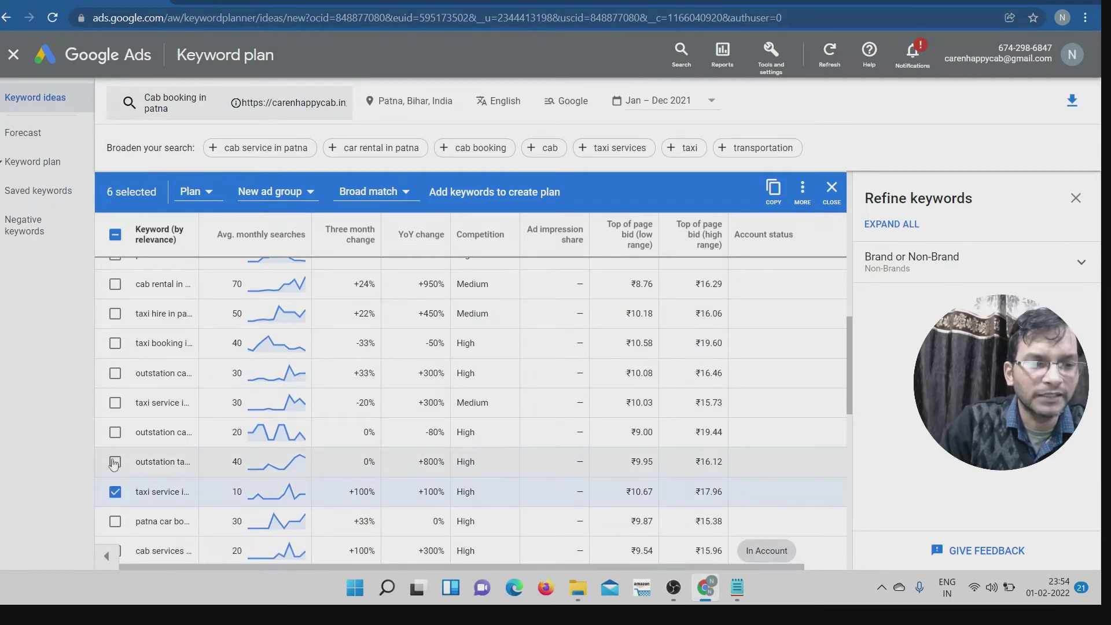
{"action": "left_click", "coordinate": [115, 462]}
{"action": "left_click", "coordinate": [116, 435]}
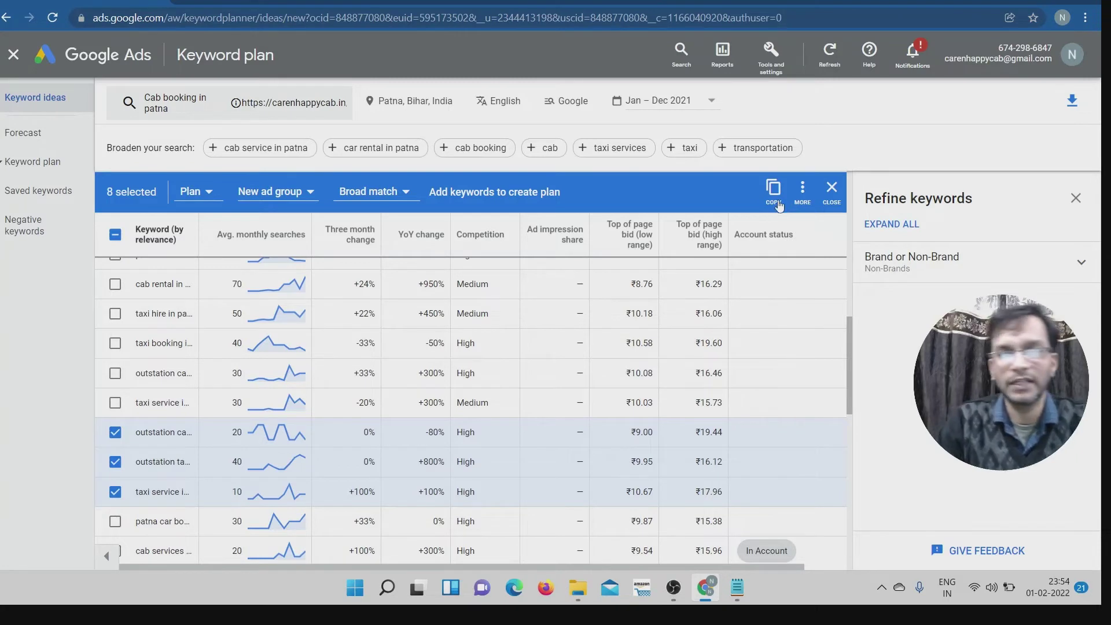
{"action": "left_click", "coordinate": [115, 403]}
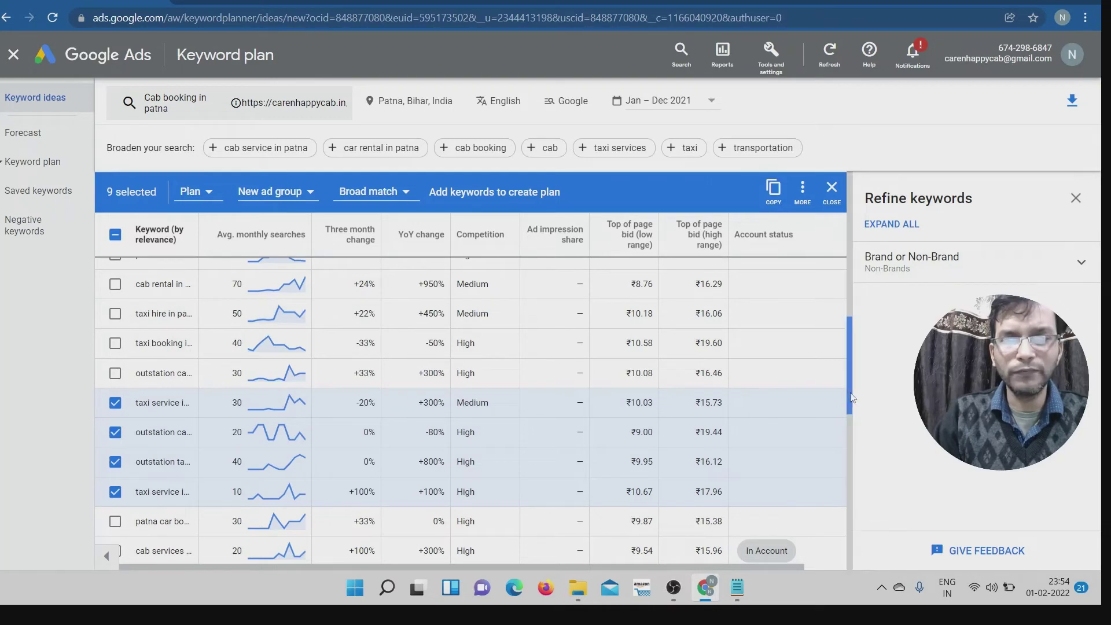
Also select the keywords patna local taxi service and car hire in patna among the keyword ideas.
{"action": "mouse_move", "coordinate": [851, 395]}
{"action": "left_mouse_down"}
{"action": "mouse_move", "coordinate": [825, 321]}
{"action": "mouse_move", "coordinate": [834, 408]}
{"action": "mouse_move", "coordinate": [820, 329]}
{"action": "mouse_move", "coordinate": [828, 394]}
{"action": "left_mouse_up"}
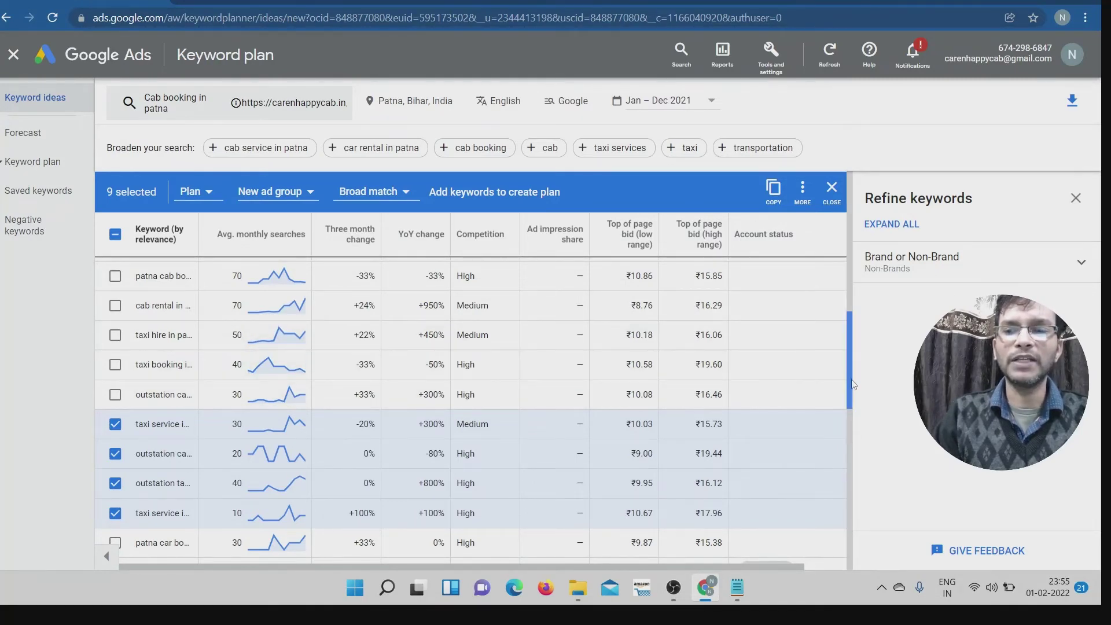
{"action": "left_click_drag", "start_coordinate": [850, 380], "coordinate": [859, 212]}
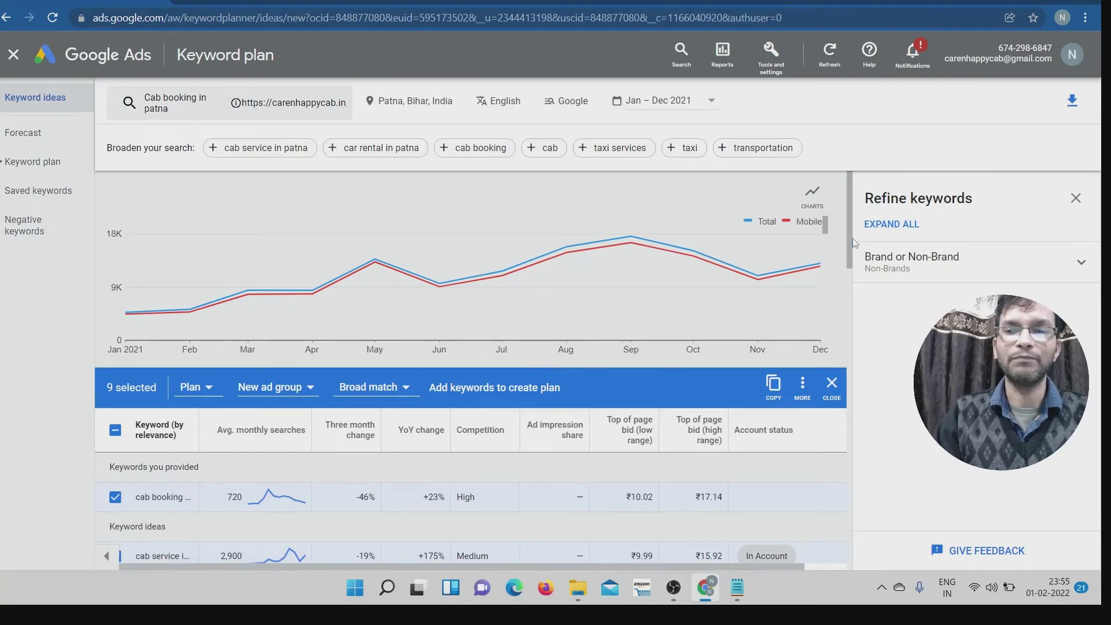
{"action": "left_click_drag", "start_coordinate": [852, 250], "coordinate": [854, 304]}
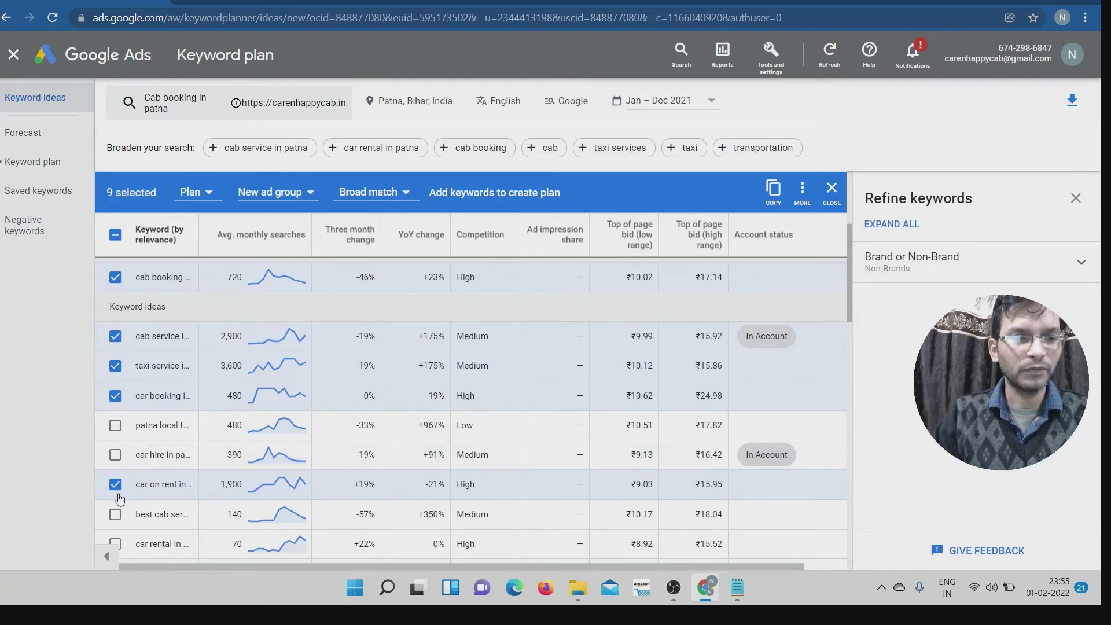
{"action": "left_click", "coordinate": [115, 425]}
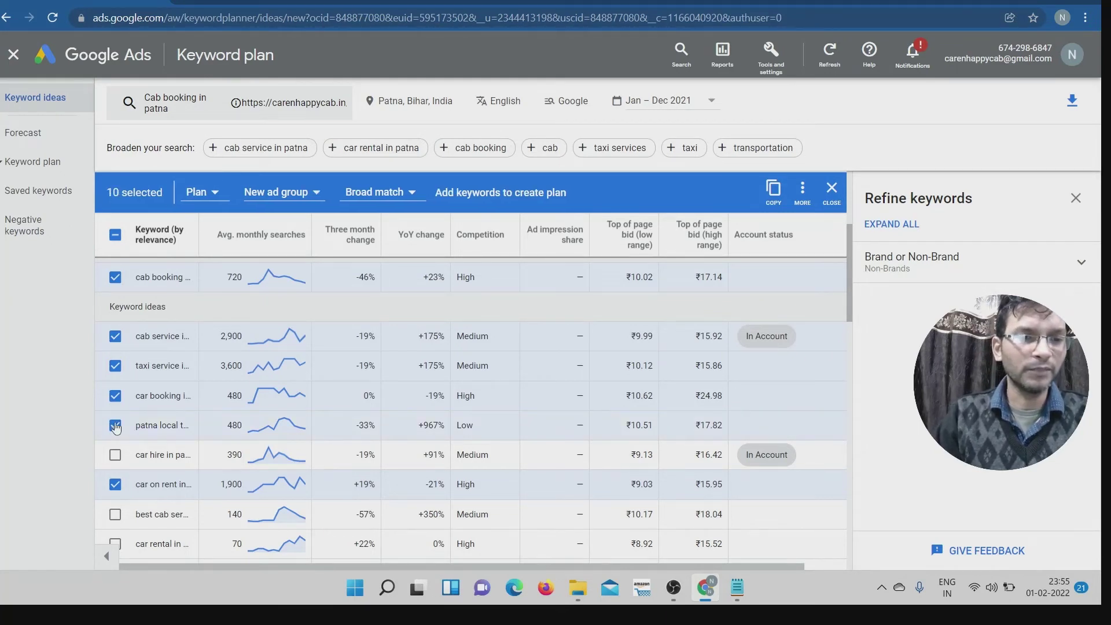
{"action": "left_click", "coordinate": [115, 456]}
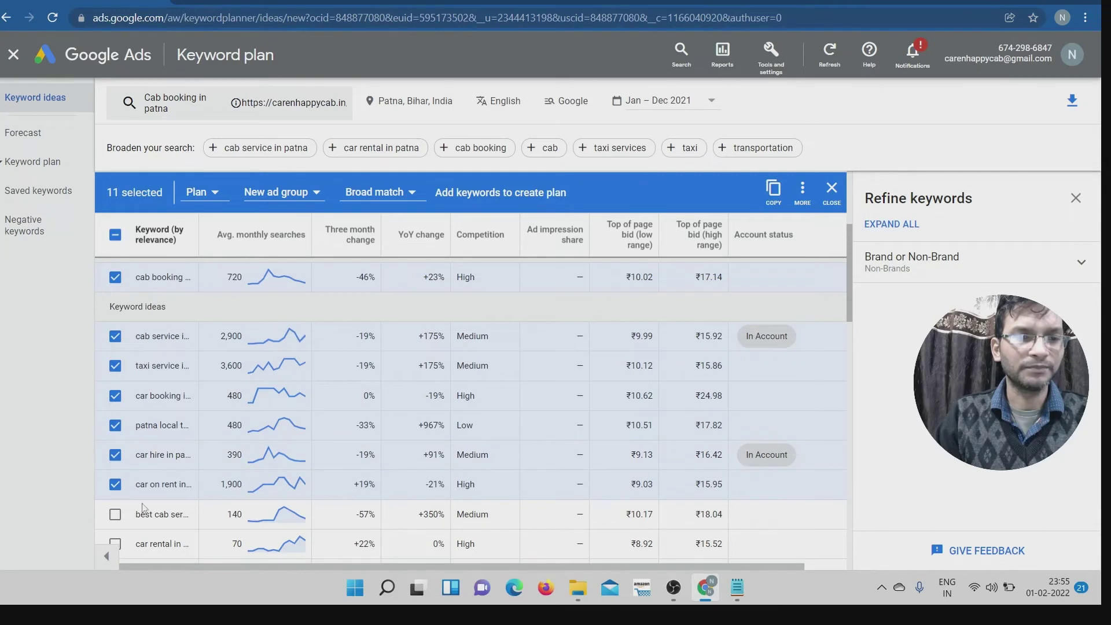
Copy the selected keywords, paste them into the empty Notepad document, and minimize Notepad.
{"action": "left_click", "coordinate": [773, 191]}
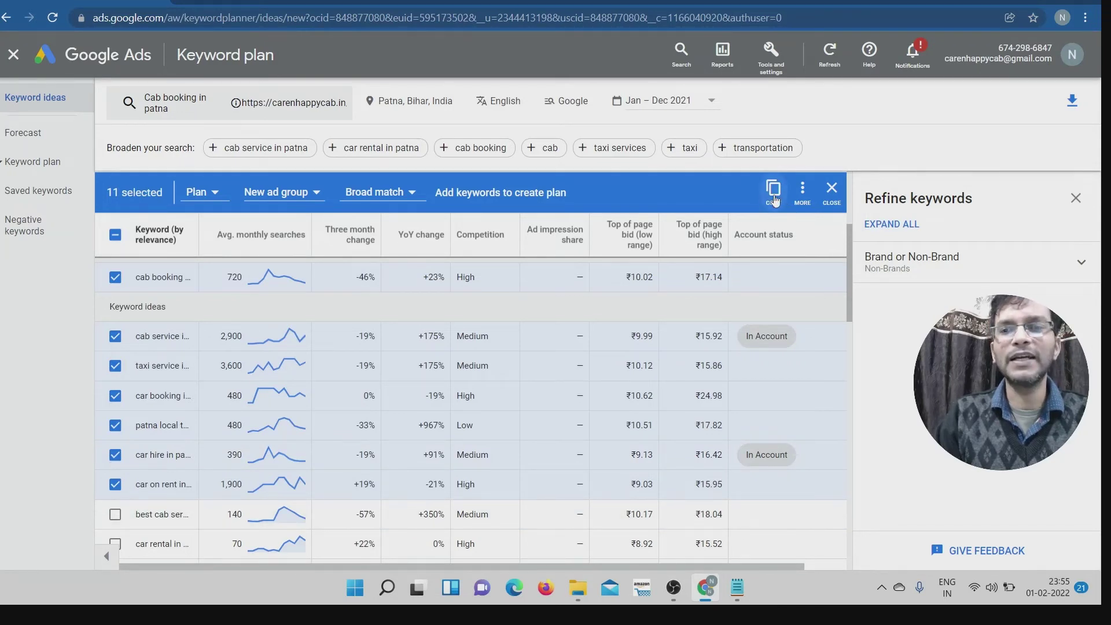
{"action": "left_click", "coordinate": [737, 588]}
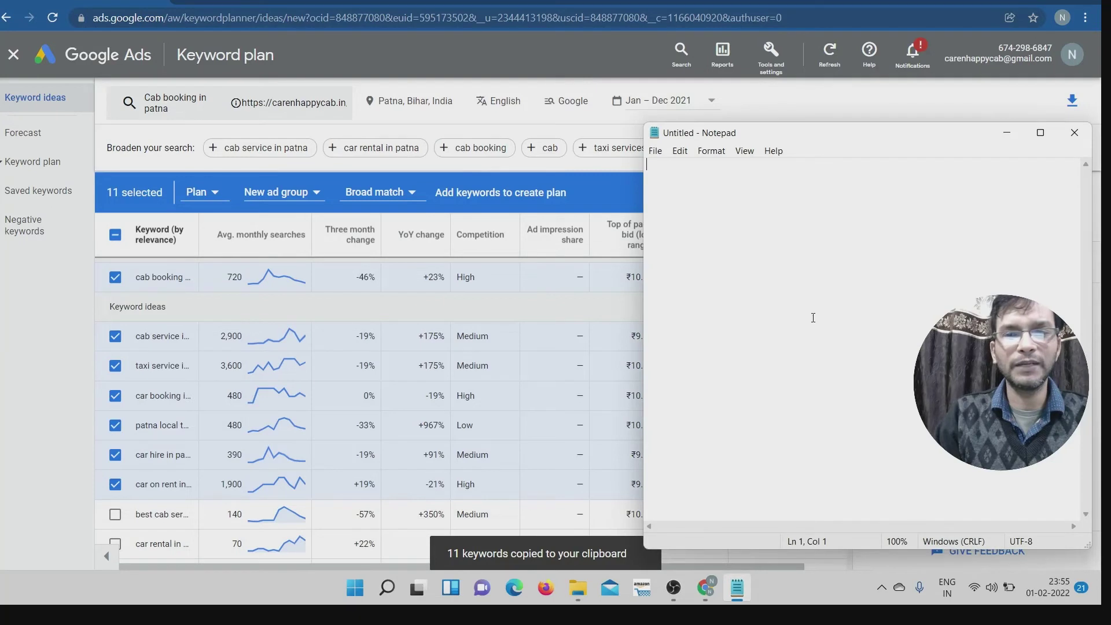
{"action": "right_click", "coordinate": [672, 180]}
{"action": "left_click", "coordinate": [711, 238]}
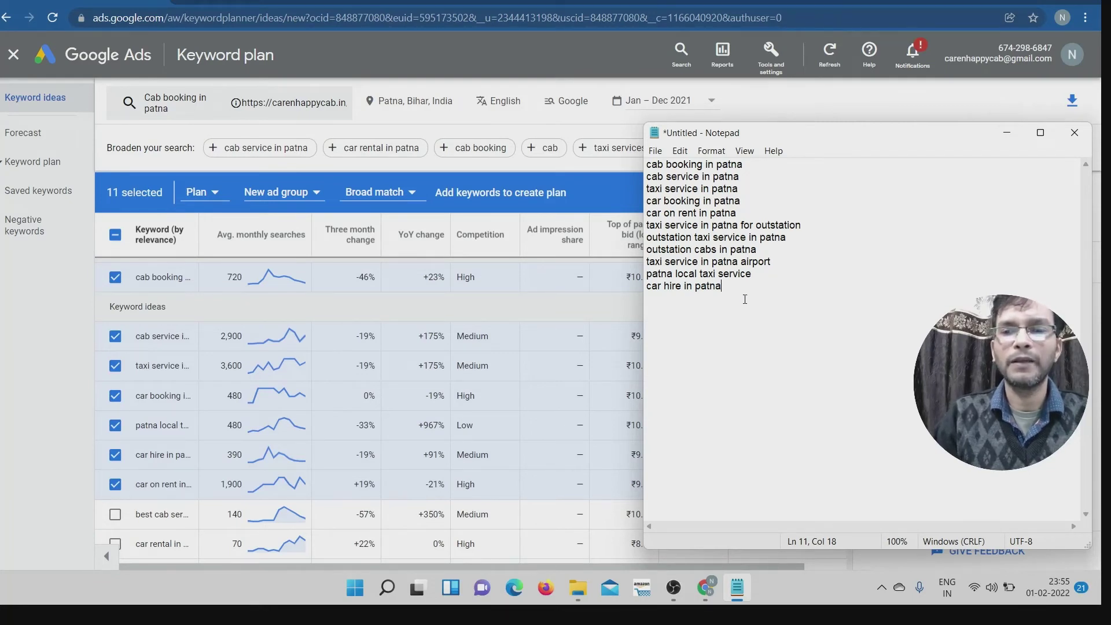
{"action": "left_click", "coordinate": [1008, 137]}
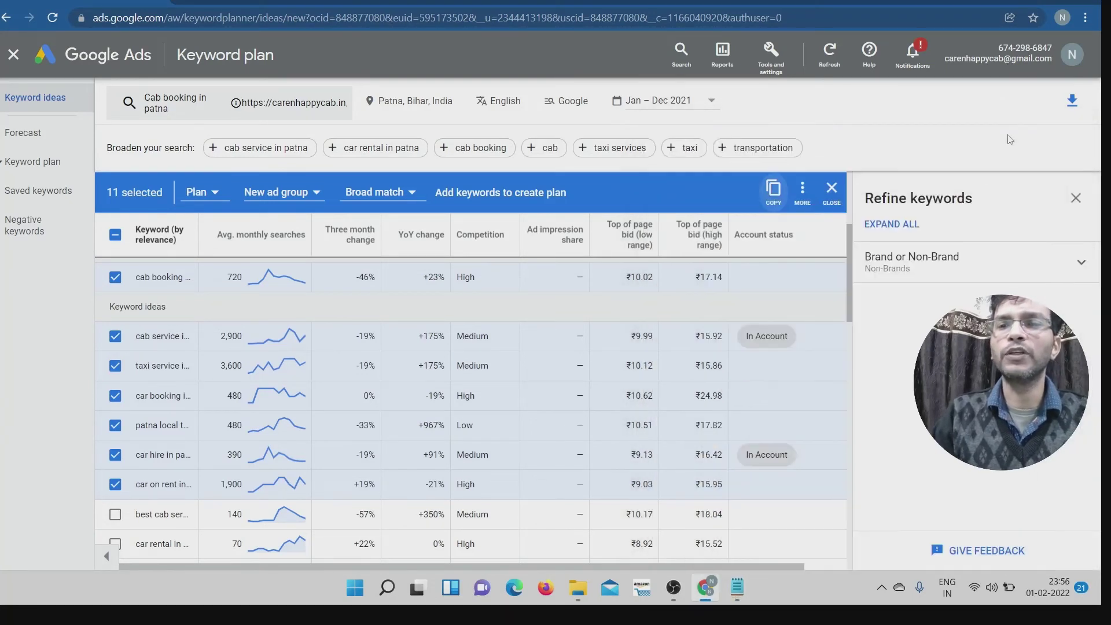
Close the Refine keywords pane to widen the table and review the pasted keyword list in Notepad.
{"action": "left_click", "coordinate": [1079, 199]}
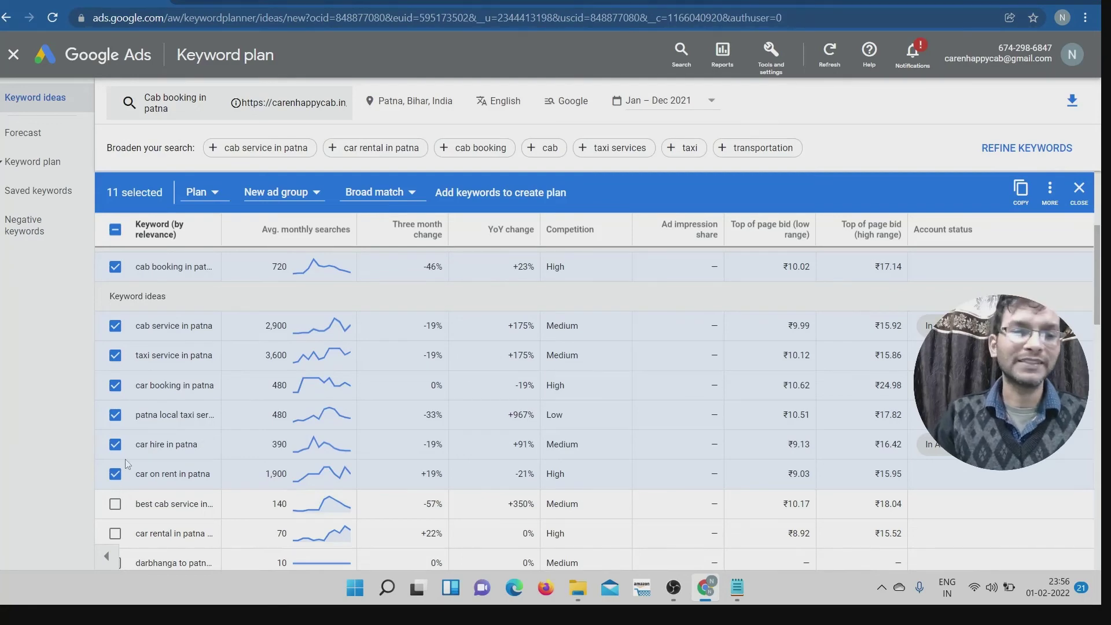
{"action": "left_click", "coordinate": [743, 596]}
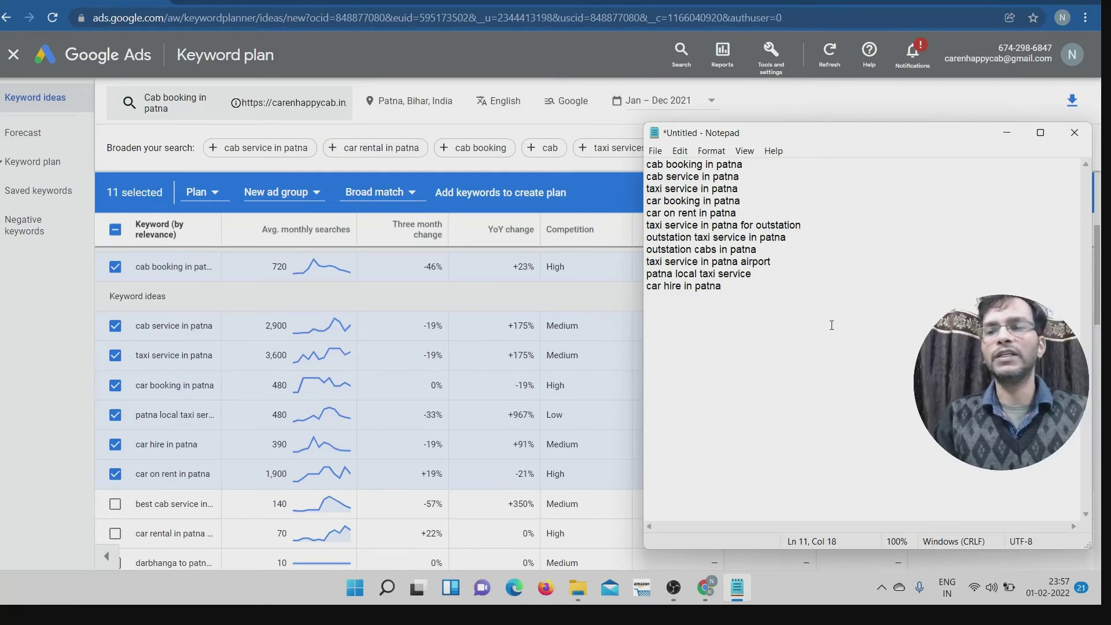
{"action": "left_click", "coordinate": [1009, 132]}
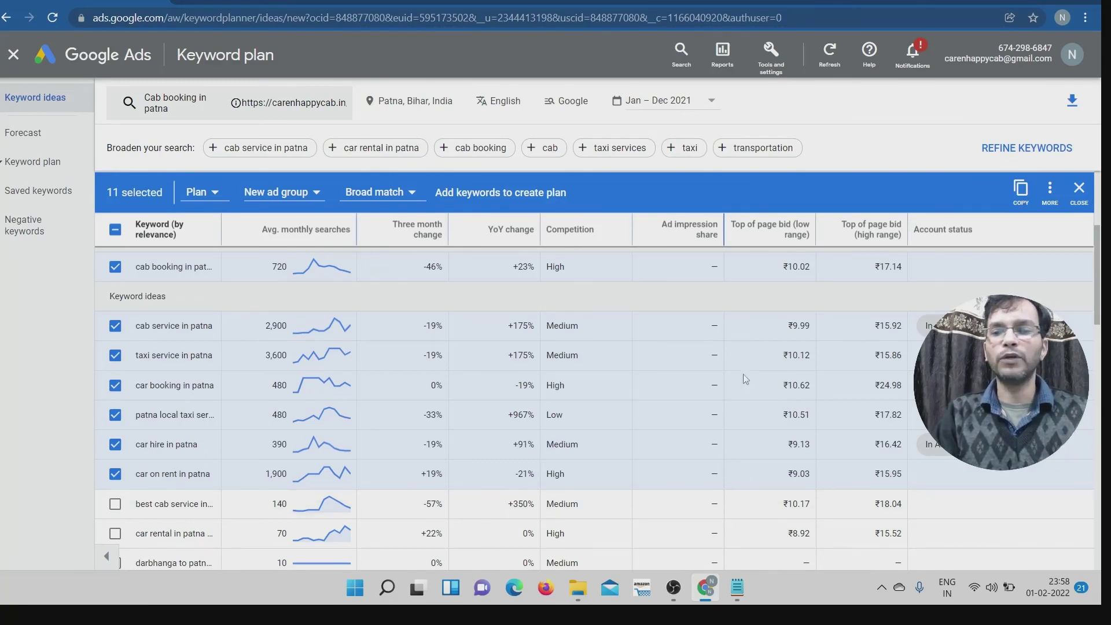
{"action": "left_click", "coordinate": [737, 589]}
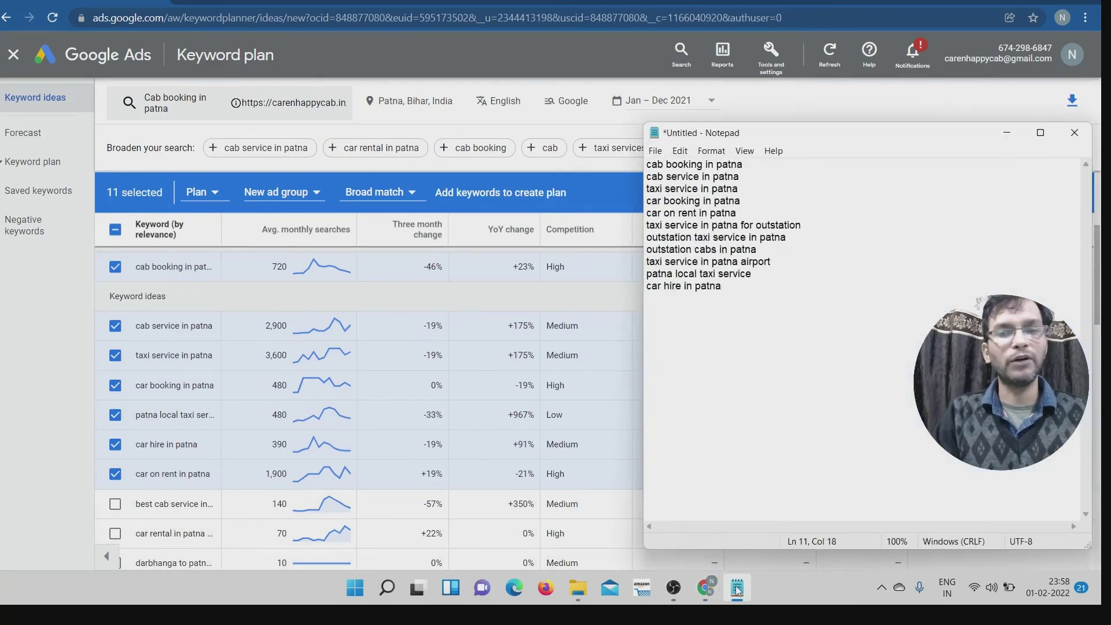
{"action": "left_click", "coordinate": [1007, 133]}
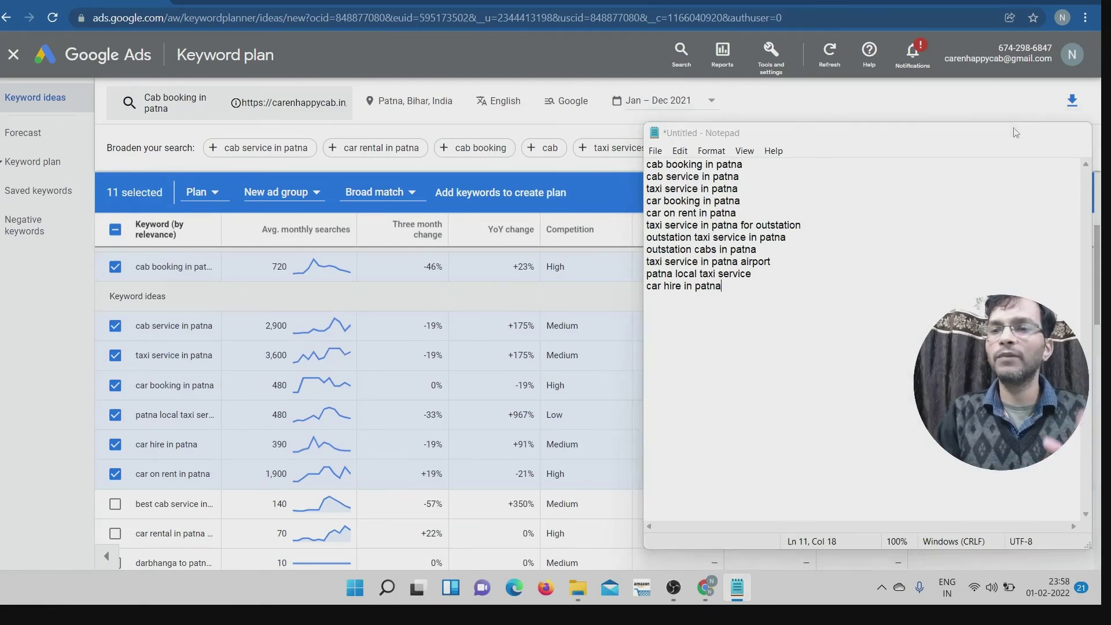